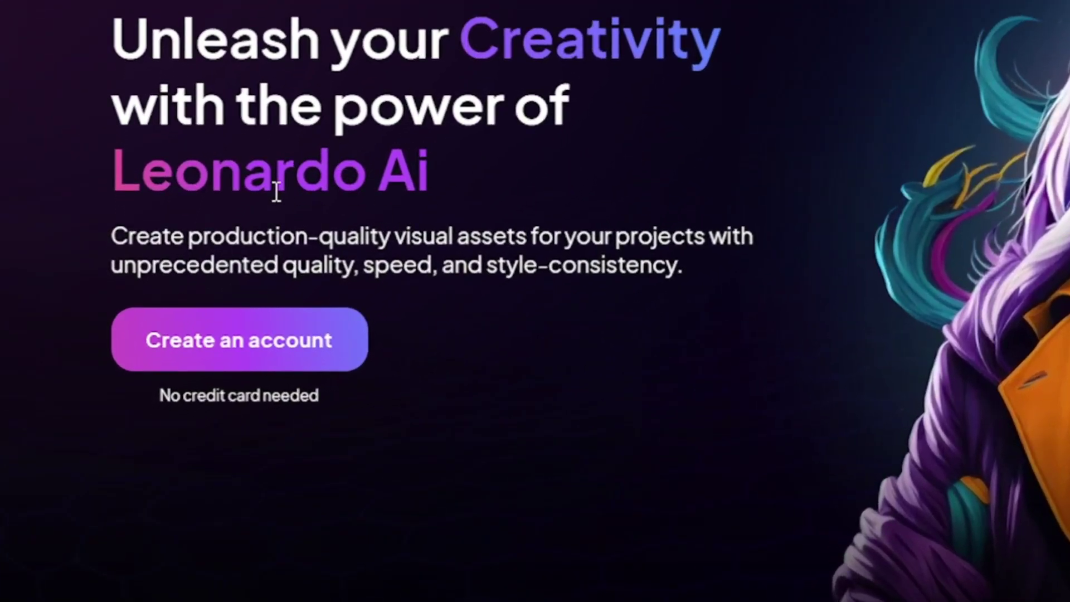
Step: Start a new Leonardo.Ai account from the landing page's 'Create an account' link
{"action": "left_click", "coordinate": [233, 346]}
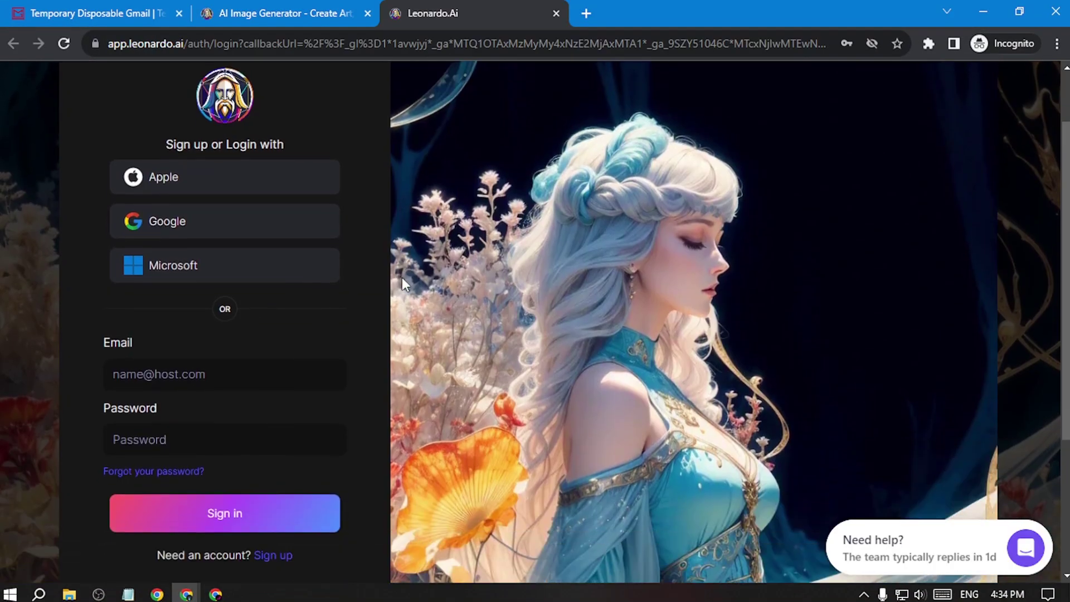
Step: Sign up with a chosen username, Art as the interest, and the over-18 NSFW toggle on
{"action": "scroll", "coordinate": [403, 276], "scroll_direction": "down", "scroll_amount": 2}
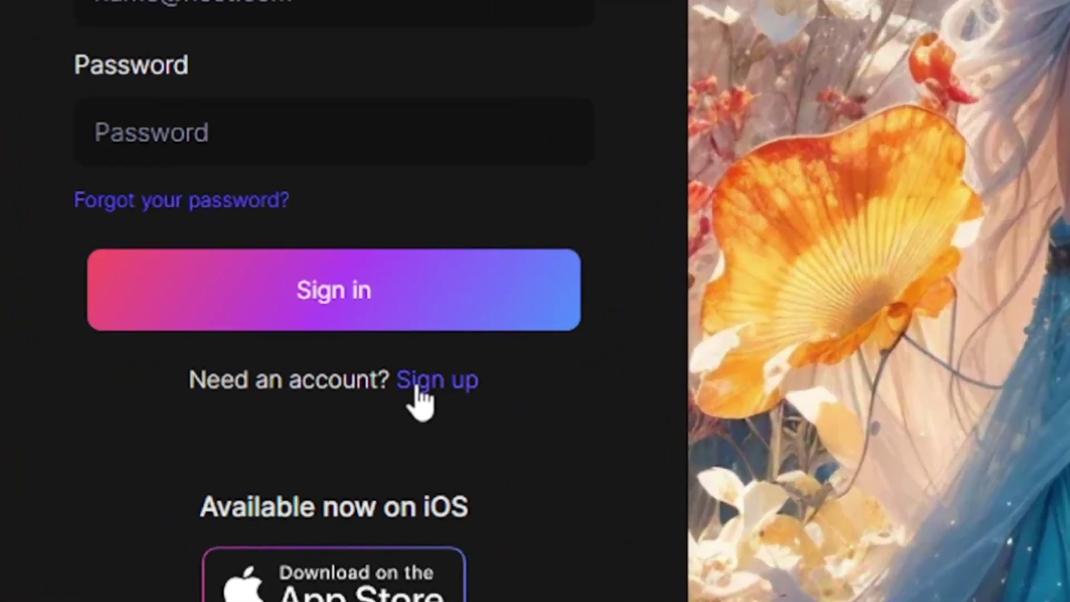
{"action": "left_click", "coordinate": [418, 389]}
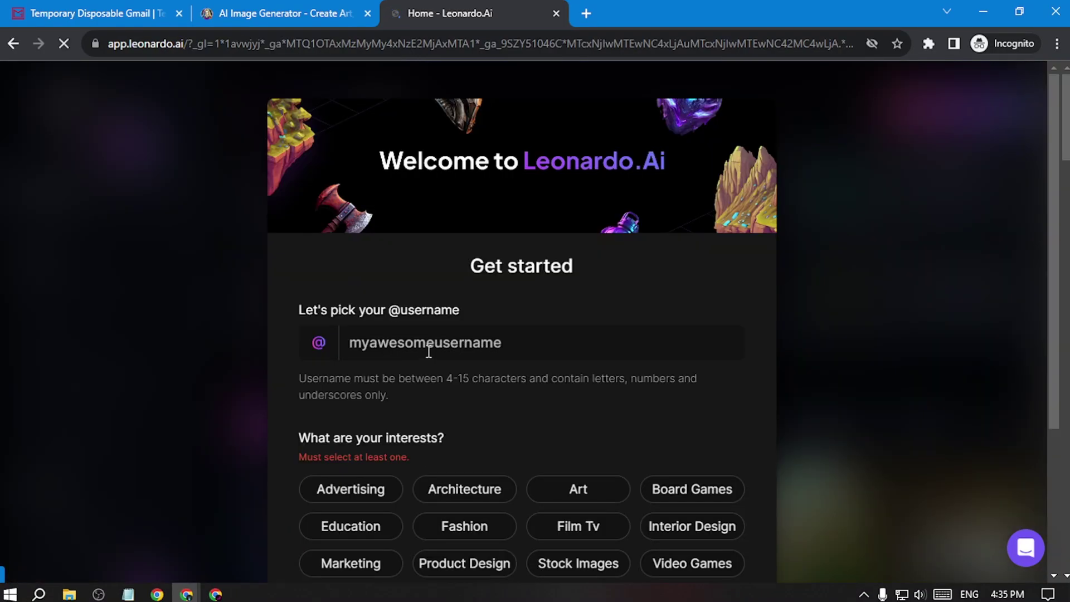
{"action": "left_click", "coordinate": [449, 344]}
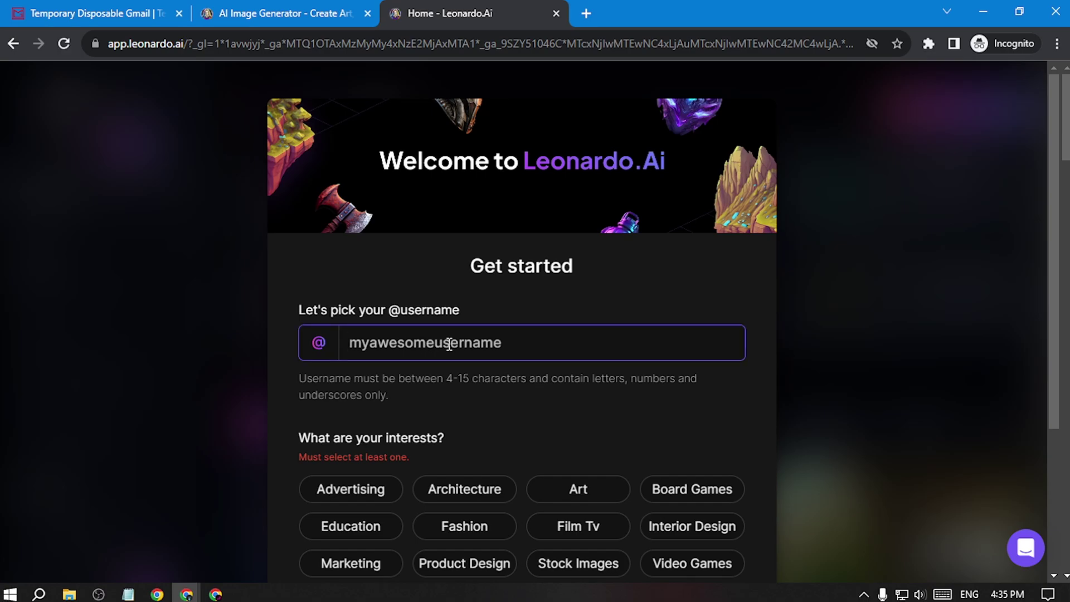
{"action": "type", "text": "ajndnu"}
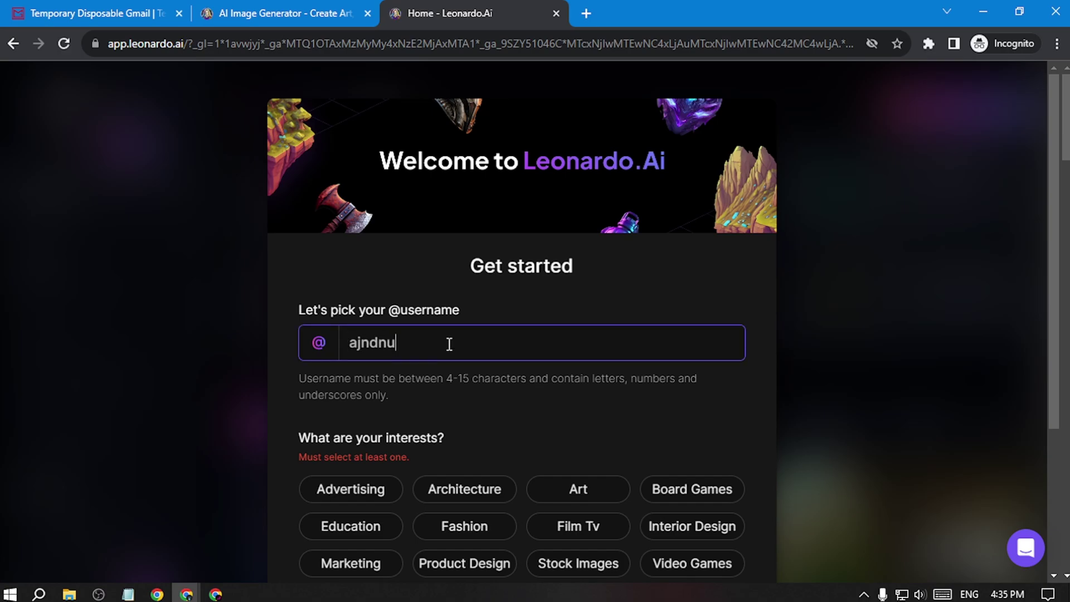
{"action": "scroll", "coordinate": [450, 344], "scroll_direction": "down", "scroll_amount": 3}
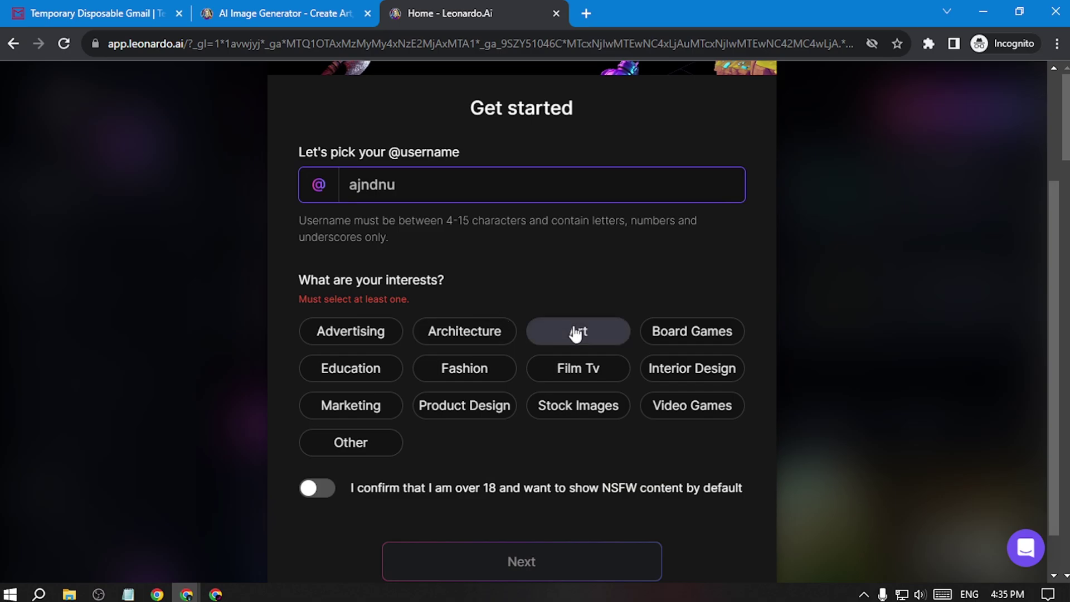
{"action": "left_click", "coordinate": [580, 333]}
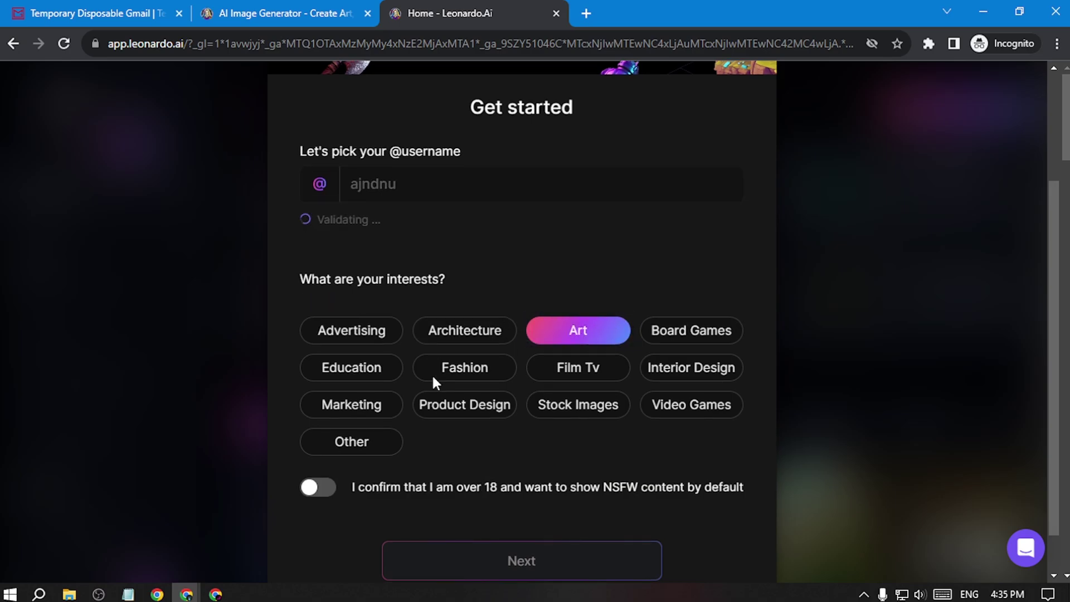
{"action": "scroll", "coordinate": [391, 402], "scroll_direction": "down", "scroll_amount": 1}
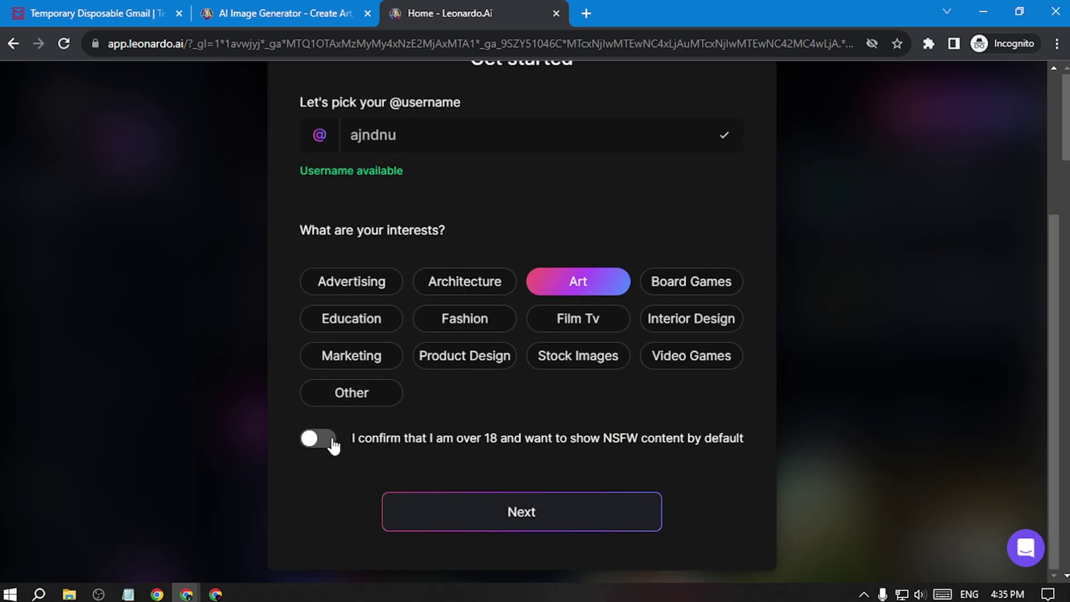
{"action": "left_click", "coordinate": [334, 444]}
{"action": "left_click", "coordinate": [545, 499]}
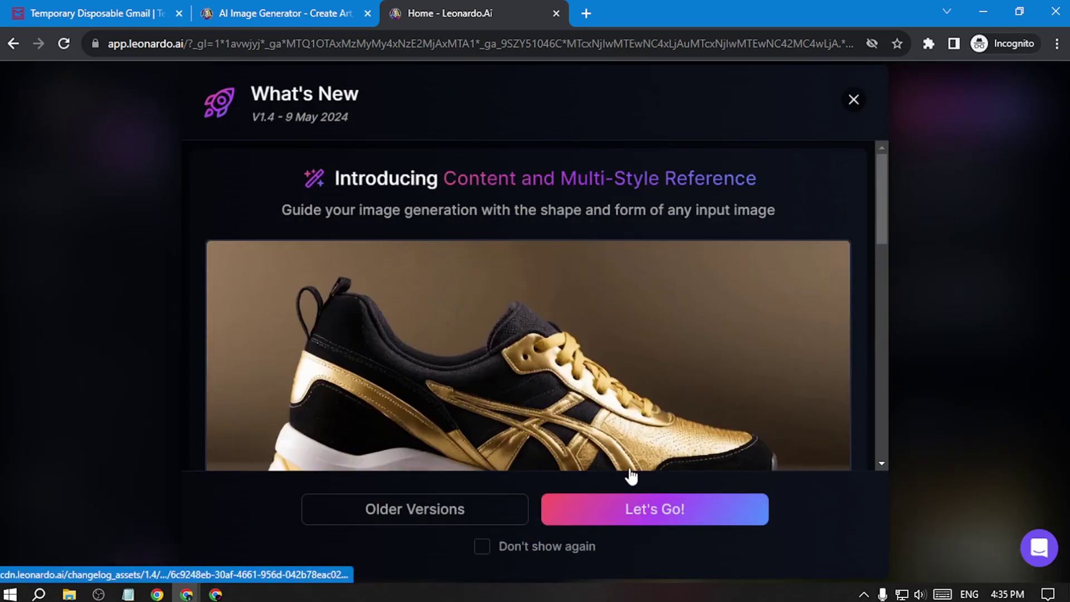
Step: Dismiss What's New, browse the Community Creations gallery, then open Image Generation from the top
{"action": "left_click", "coordinate": [633, 520]}
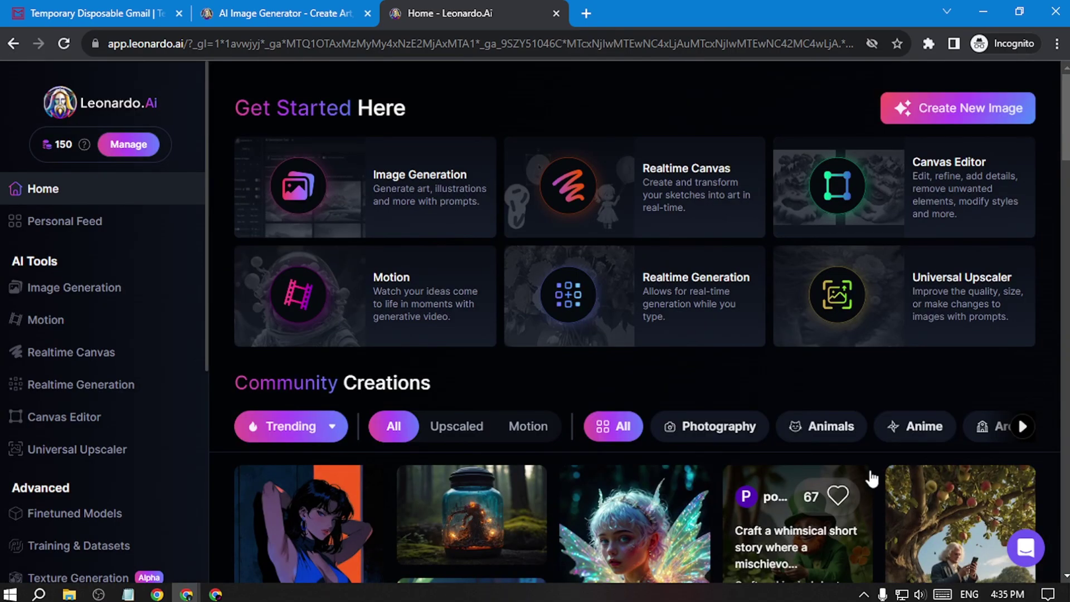
{"action": "scroll", "coordinate": [852, 444], "scroll_direction": "down", "scroll_amount": 9}
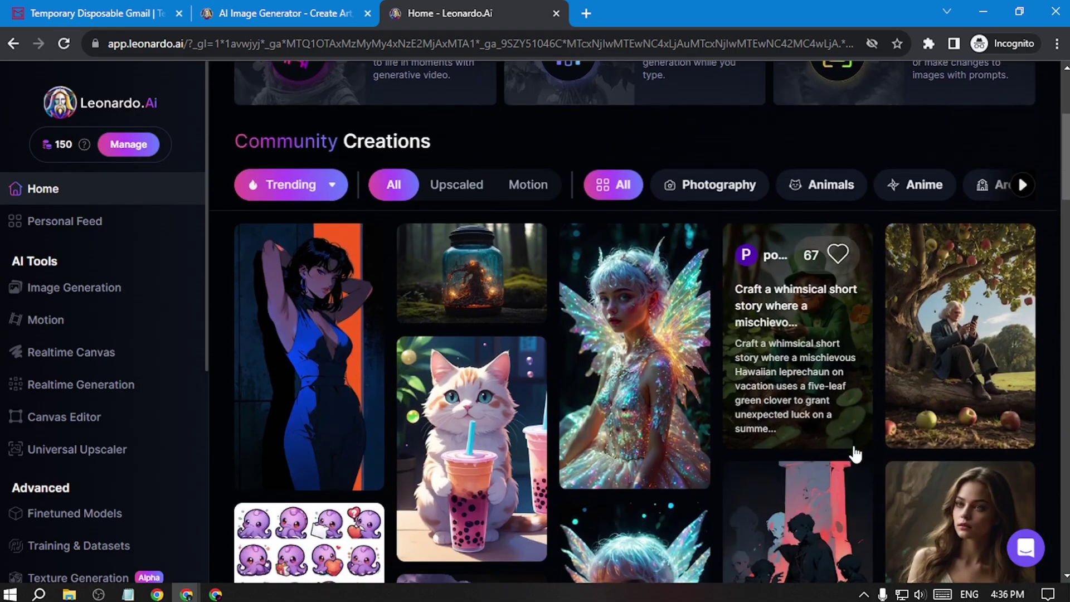
{"action": "scroll", "coordinate": [854, 454], "scroll_direction": "down", "scroll_amount": 4}
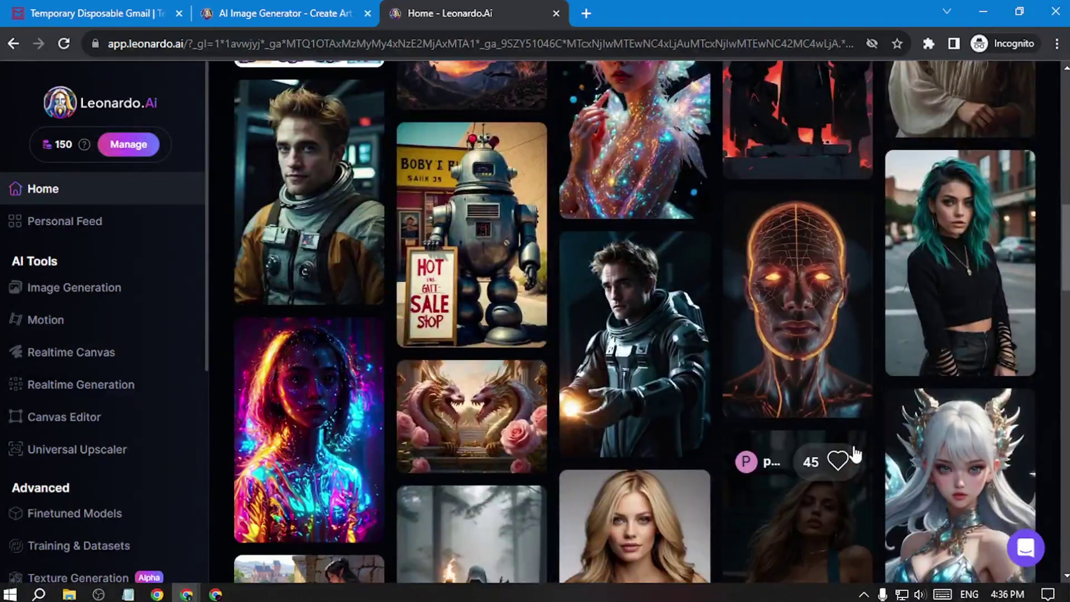
{"action": "scroll", "coordinate": [854, 455], "scroll_direction": "down", "scroll_amount": 3}
{"action": "scroll", "coordinate": [855, 454], "scroll_direction": "down", "scroll_amount": 15}
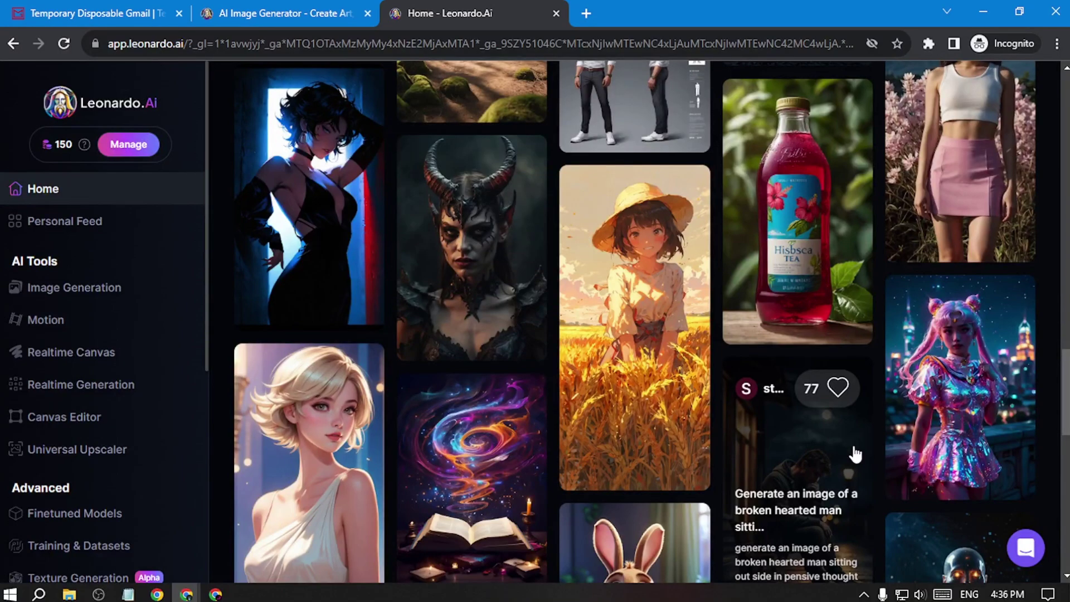
{"action": "scroll", "coordinate": [854, 454], "scroll_direction": "down", "scroll_amount": 15}
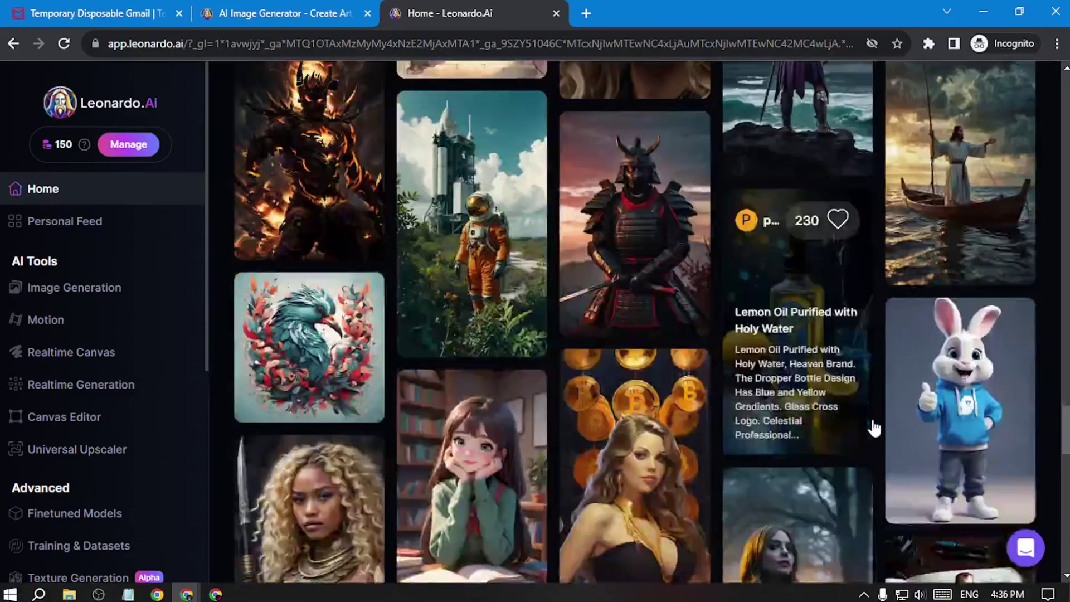
{"action": "scroll", "coordinate": [873, 427], "scroll_direction": "down", "scroll_amount": 15}
{"action": "scroll", "coordinate": [874, 424], "scroll_direction": "down", "scroll_amount": 10}
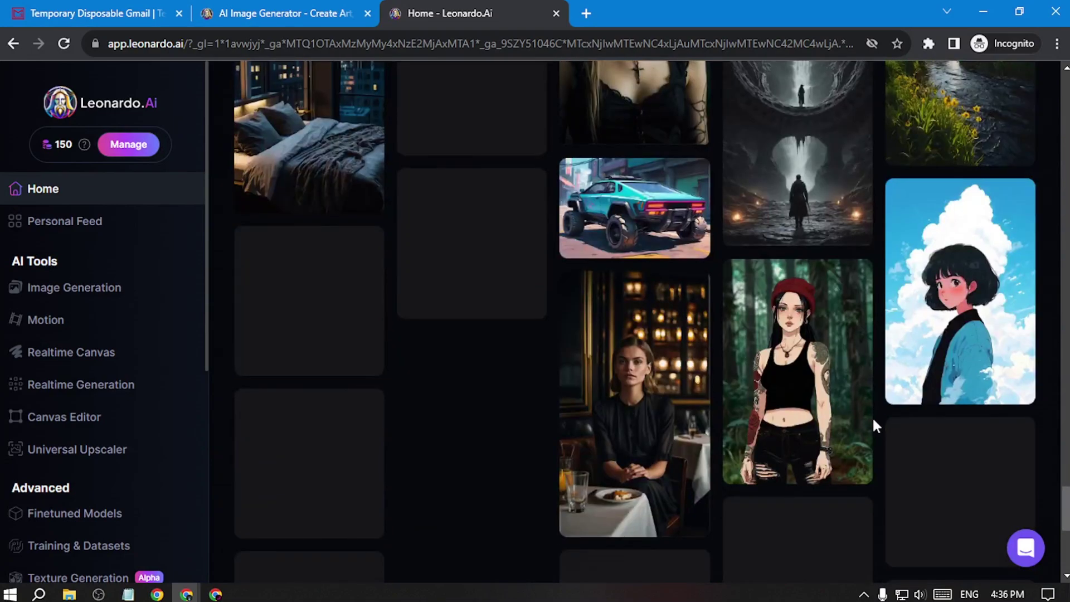
{"action": "key", "text": "Home"}
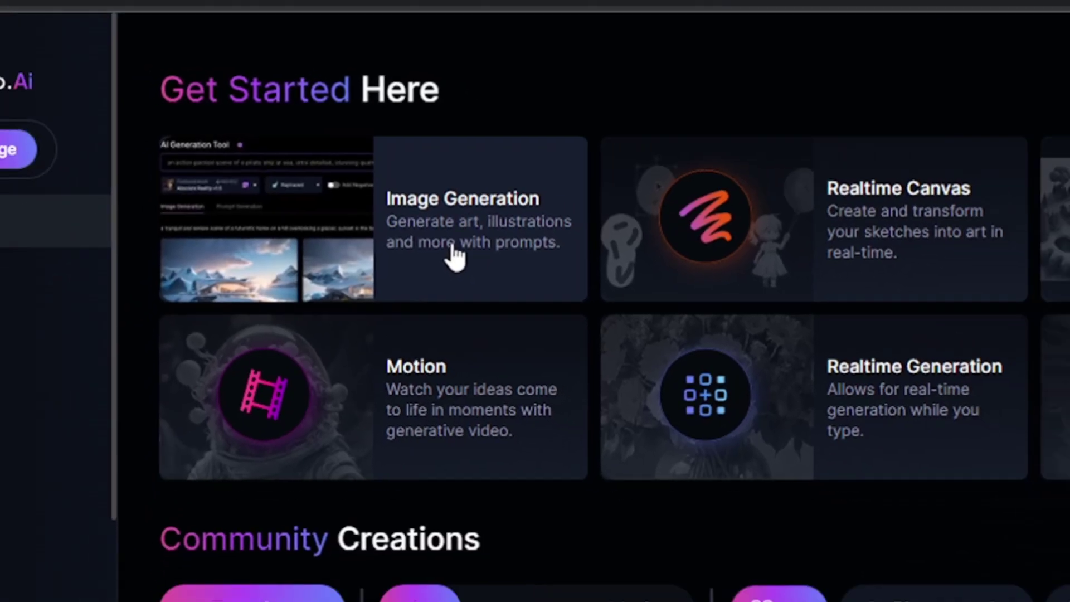
{"action": "left_click", "coordinate": [478, 282]}
Step: Dismiss the Welcome to Leonardo Alchemy notice and bring up the prompt idea generator
{"action": "scroll", "coordinate": [731, 553], "scroll_direction": "down", "scroll_amount": 2}
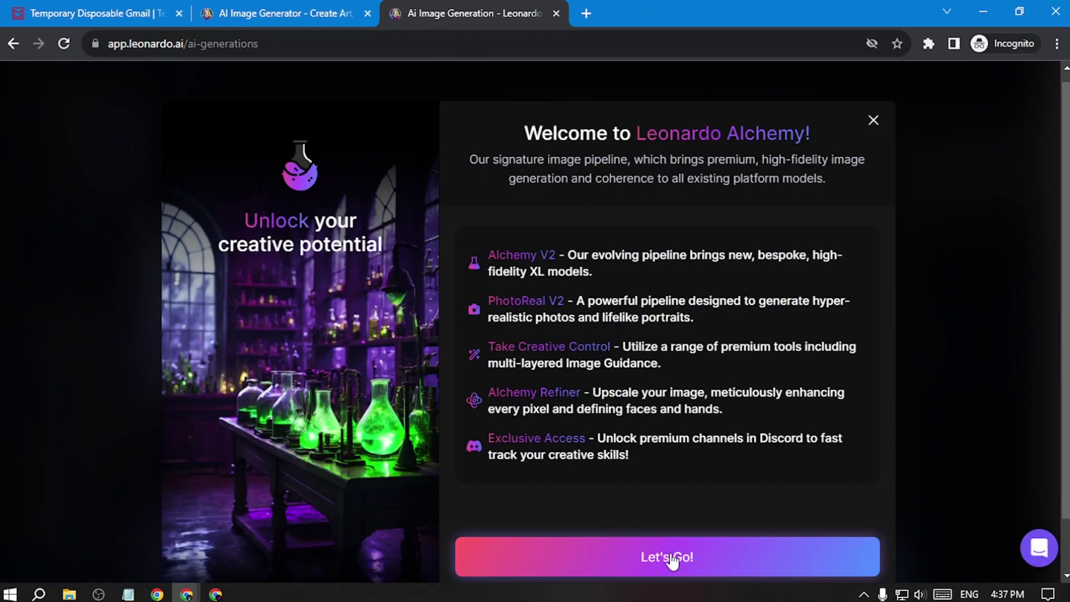
{"action": "left_click", "coordinate": [697, 499]}
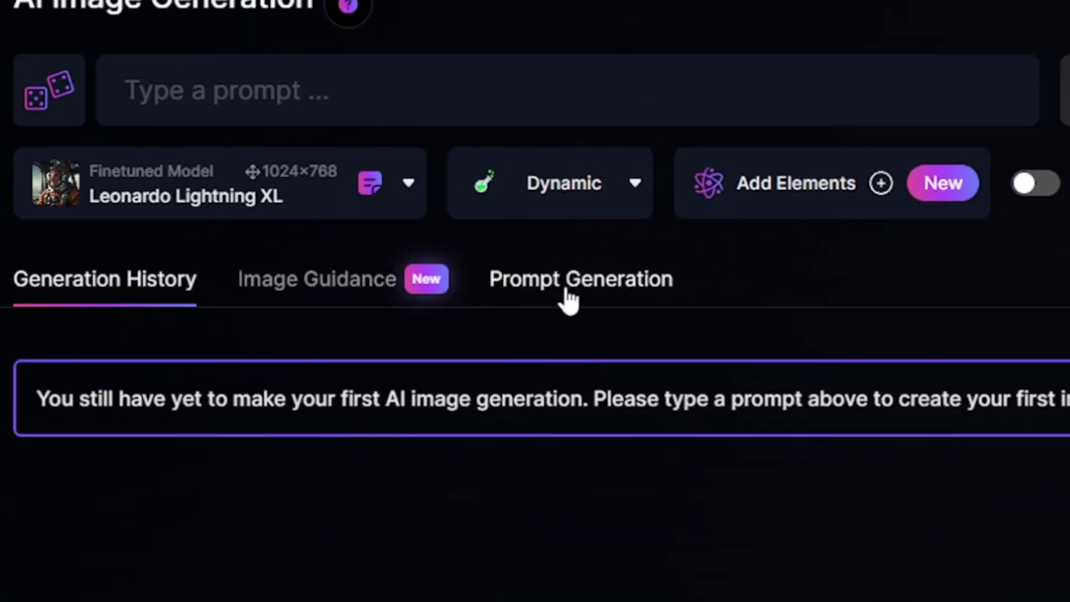
{"action": "left_click", "coordinate": [554, 306]}
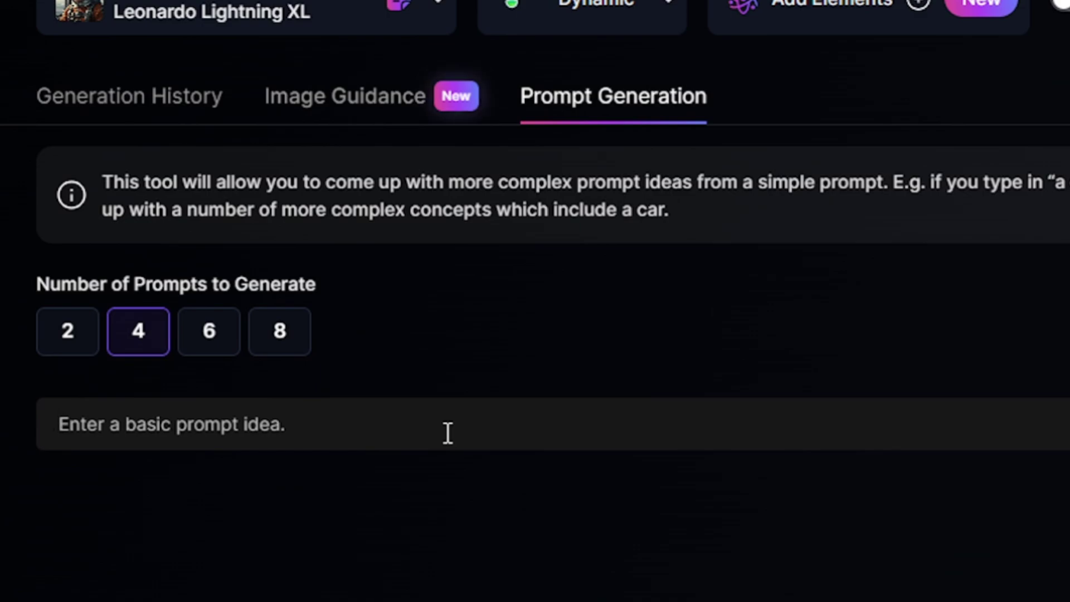
Step: Ideate four prompts from 'a beautiful nature, aesthetic vibe, peaceful, flower, garden'
{"action": "type", "text": "a beautiful nature, aesthetic vibe, peaceful, flower, "}
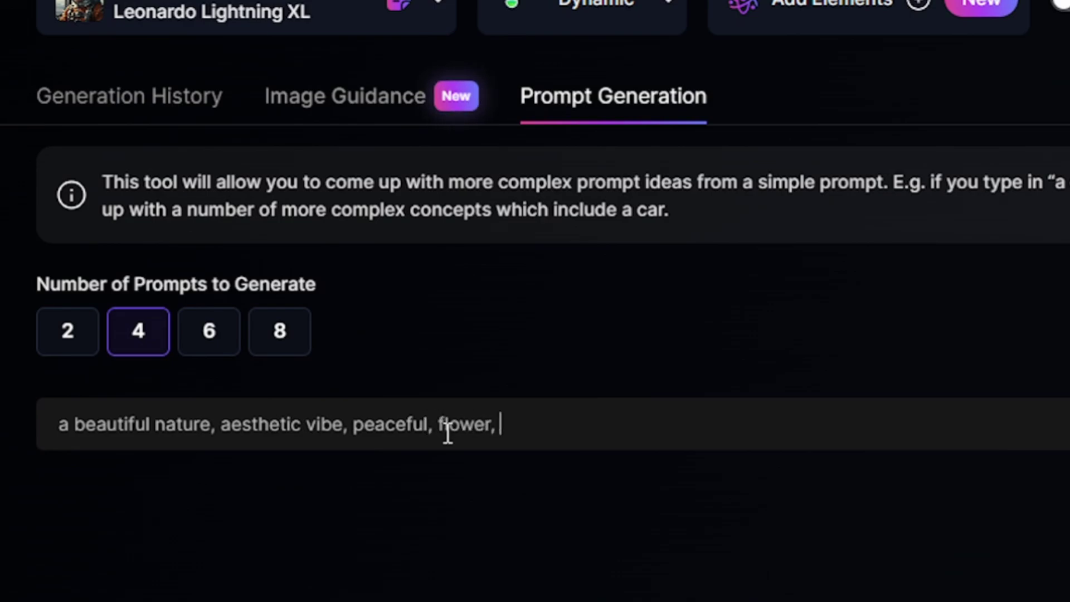
{"action": "type", "text": "garden"}
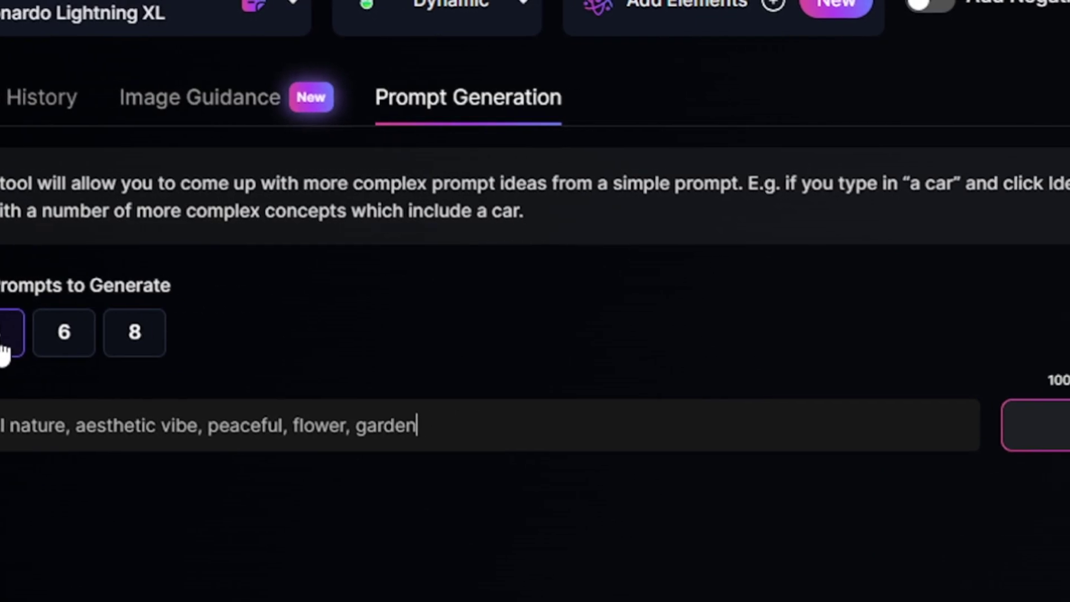
{"action": "left_click", "coordinate": [879, 428]}
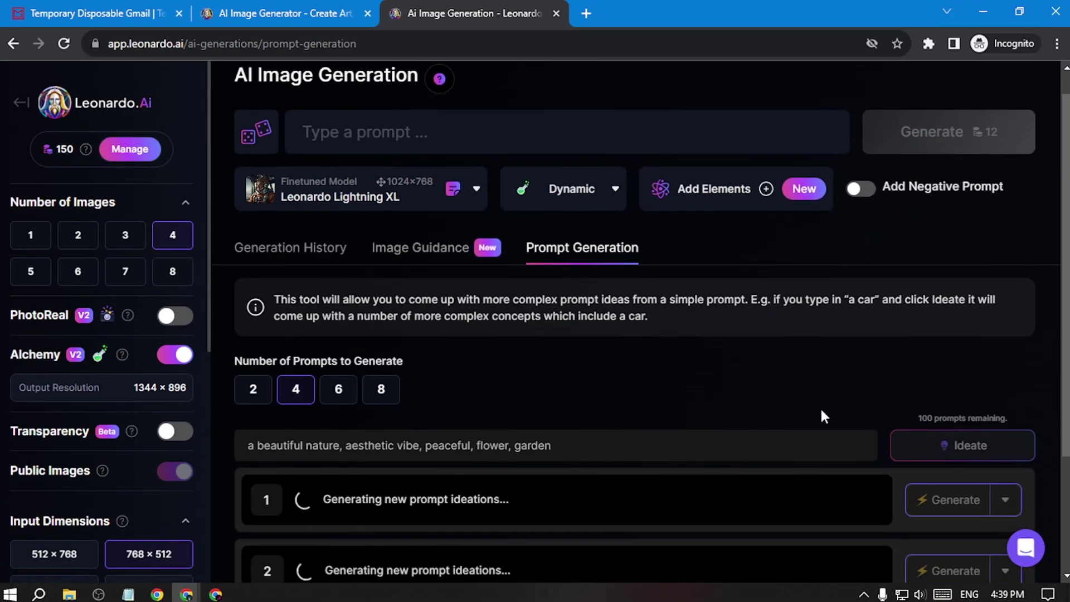
Step: Copy the second ideation, the peaceful oasis of blooming flowers, from the four results
{"action": "scroll", "coordinate": [658, 380], "scroll_direction": "down", "scroll_amount": 2}
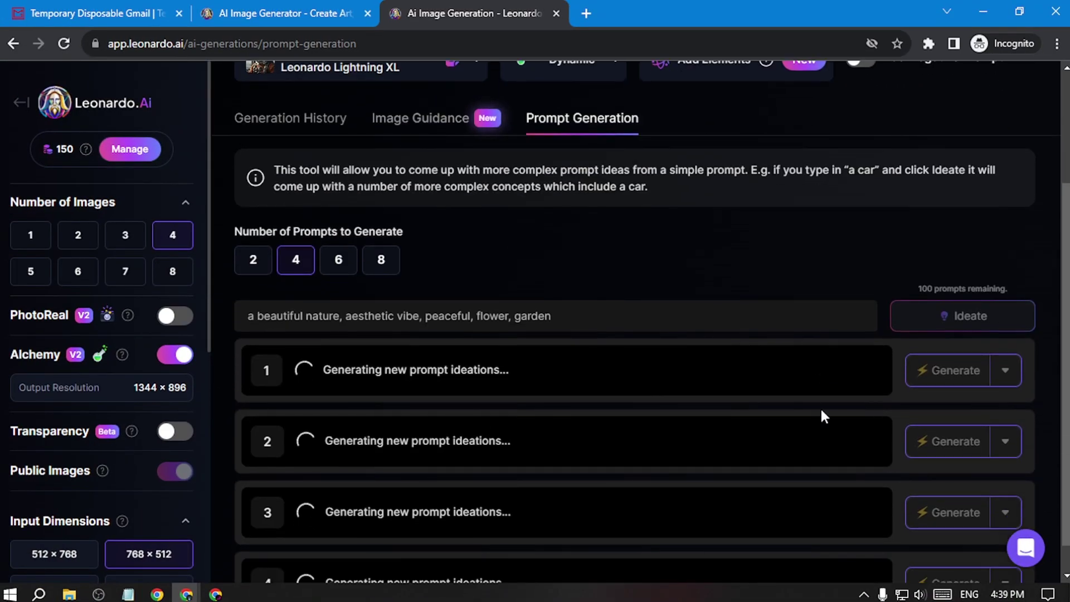
{"action": "scroll", "coordinate": [821, 406], "scroll_direction": "down", "scroll_amount": 1}
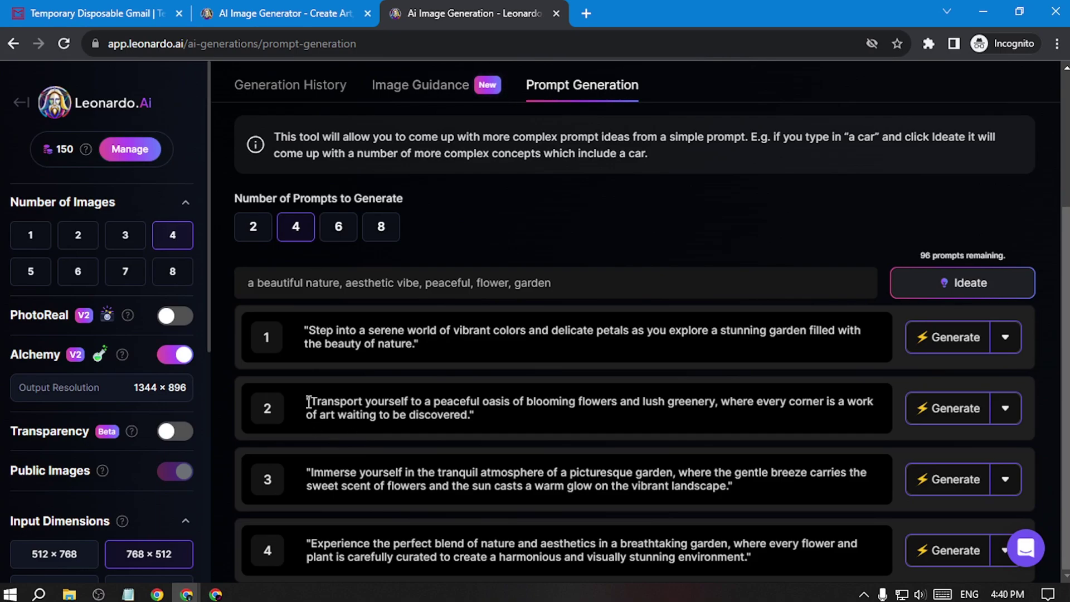
{"action": "left_click_drag", "start_coordinate": [311, 402], "coordinate": [469, 410]}
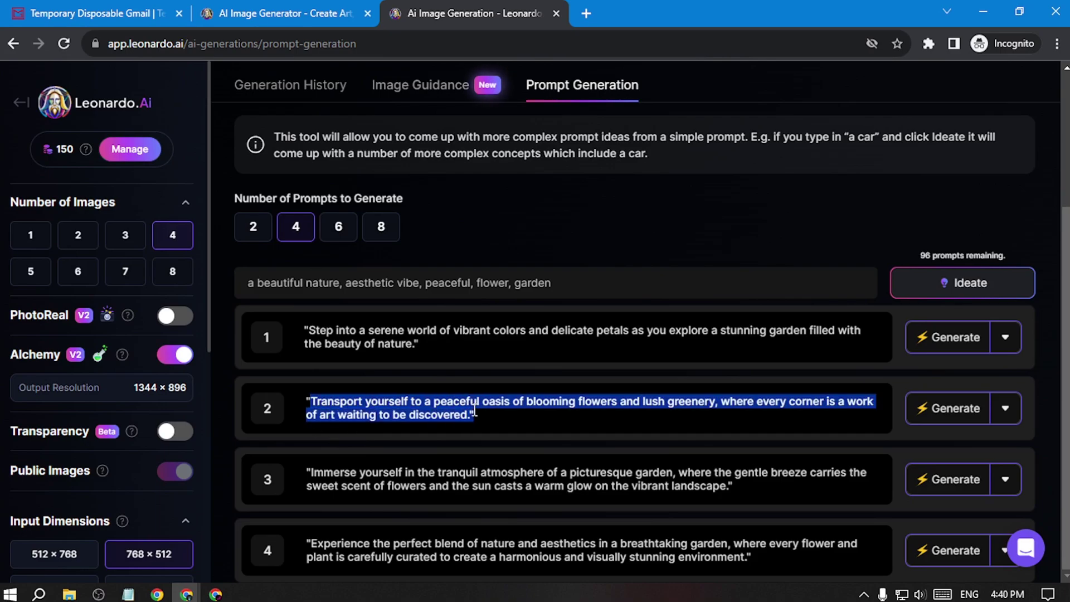
{"action": "scroll", "coordinate": [474, 408], "scroll_direction": "up", "scroll_amount": 3}
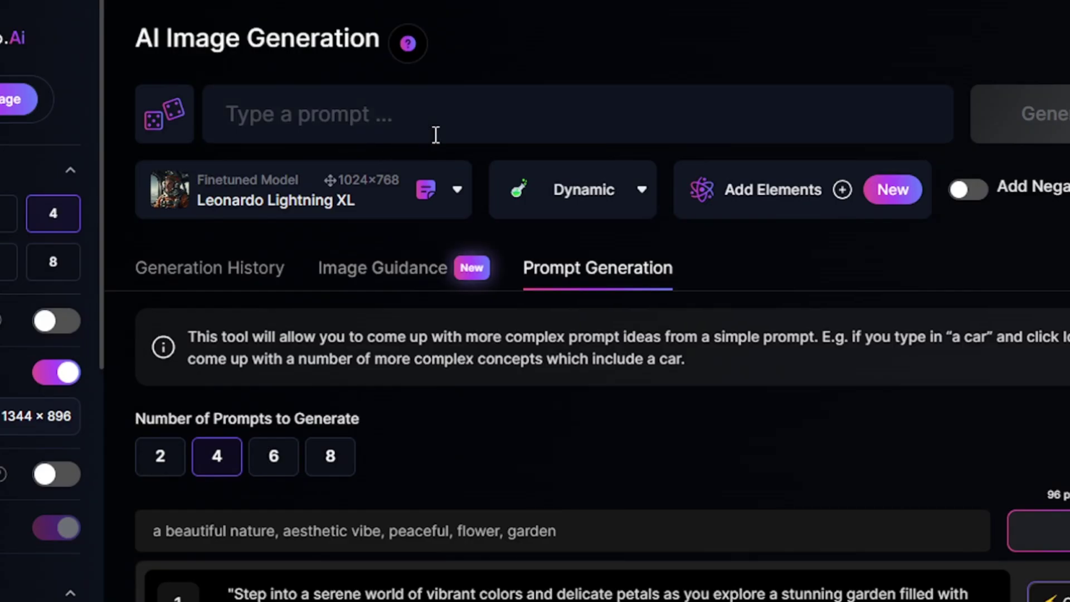
Step: Paste the peaceful-oasis prompt into the main prompt box and set the style to 3D Render
{"action": "left_click", "coordinate": [385, 105]}
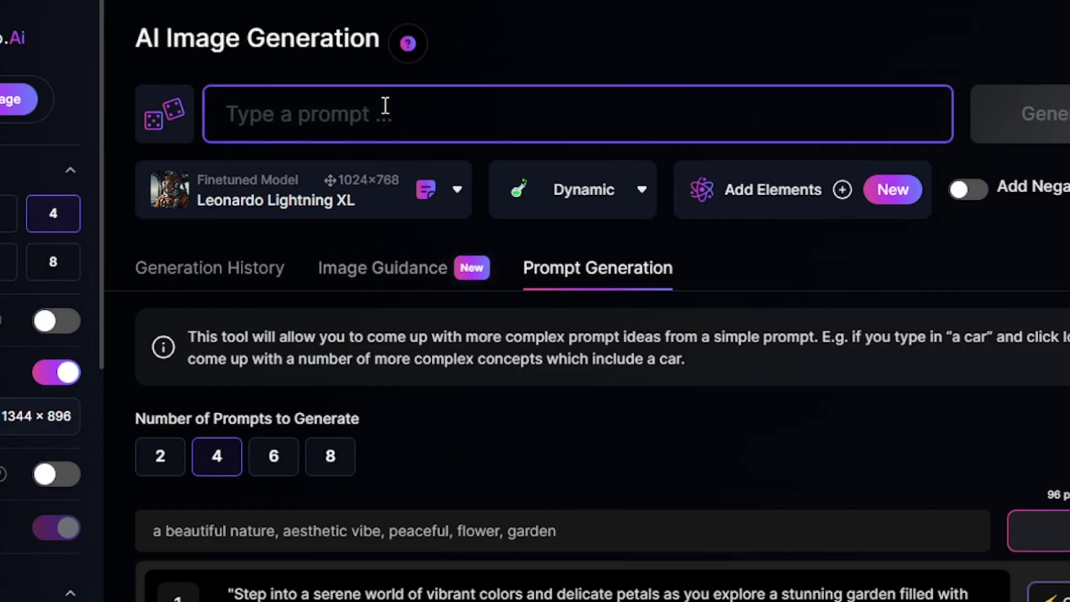
{"action": "type", "text": "Transport yourself to a peaceful oasis of blooming flowers and lush greenery, where every corner is a work of art waiting to be discovered.\""}
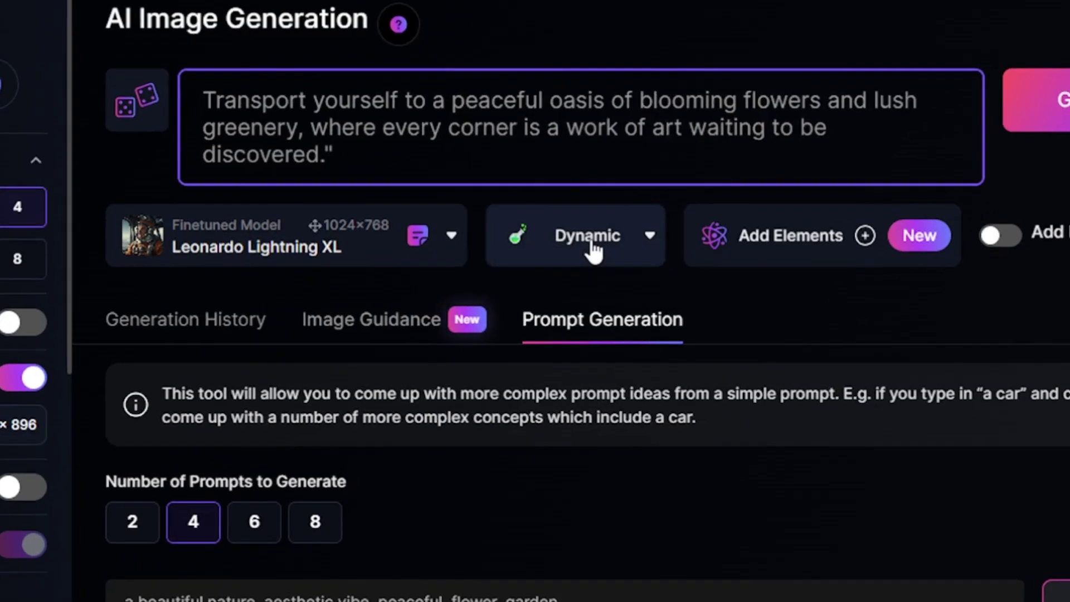
{"action": "left_click", "coordinate": [593, 245]}
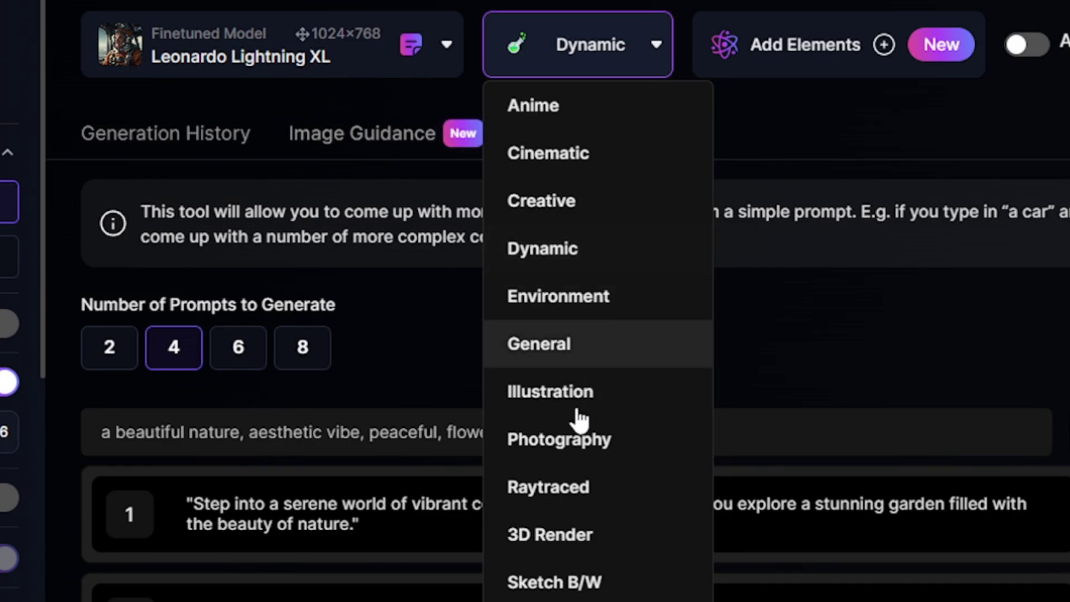
{"action": "left_click", "coordinate": [572, 540]}
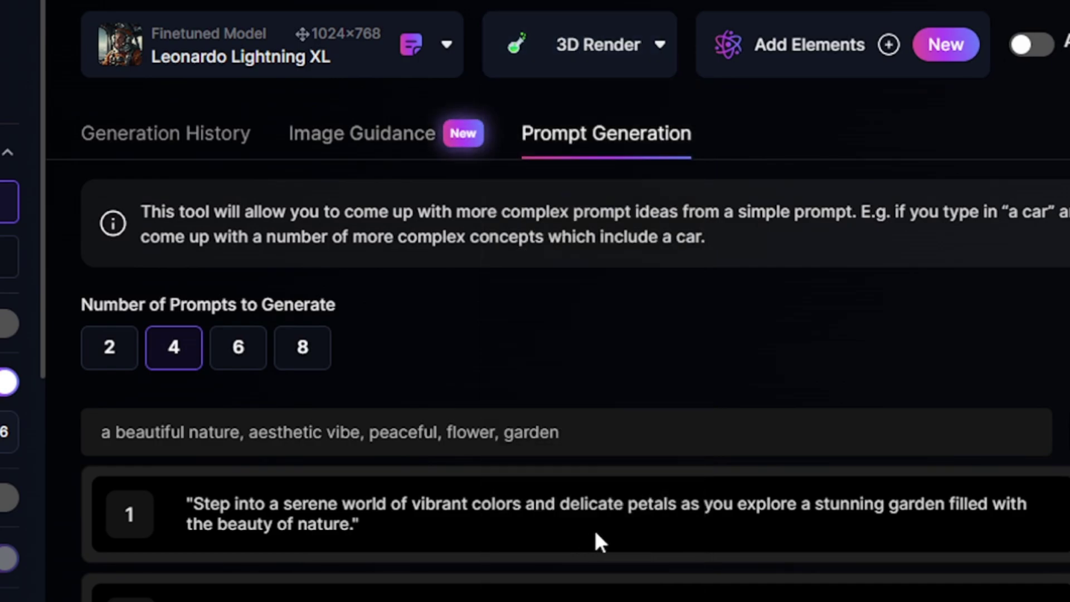
Step: Check the model list, keeping Leonardo Lightning XL selected
{"action": "scroll", "coordinate": [630, 346], "scroll_direction": "up", "scroll_amount": 3}
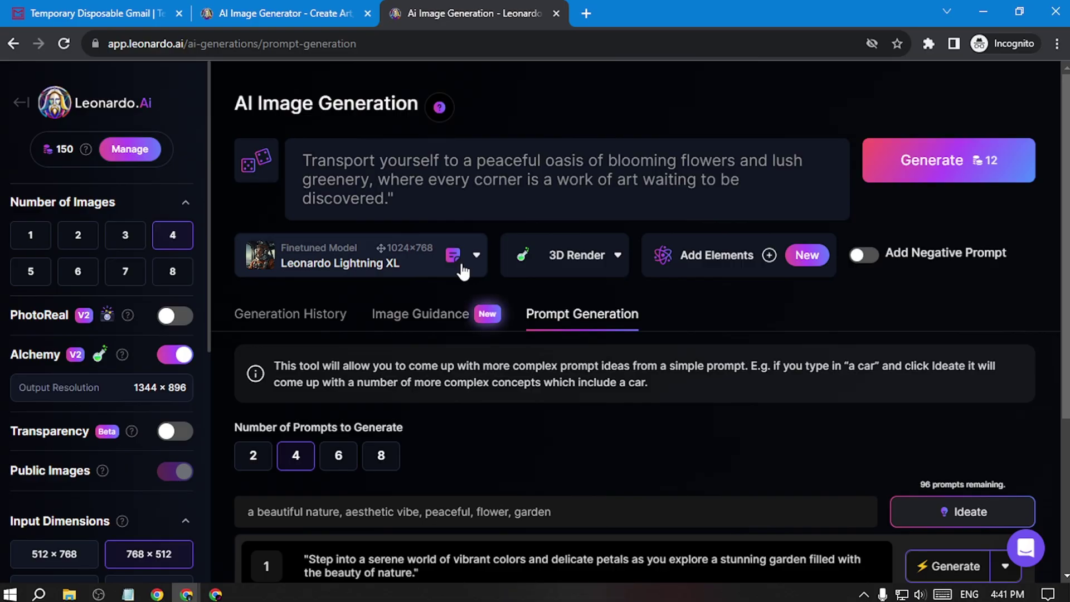
{"action": "left_click", "coordinate": [461, 266]}
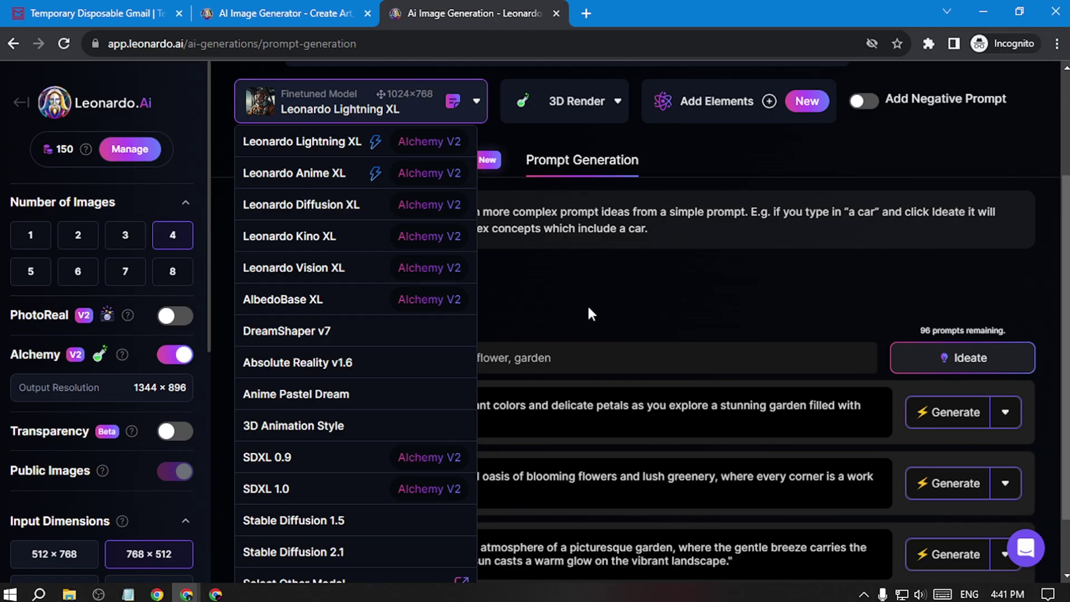
{"action": "left_click", "coordinate": [617, 311]}
Step: Set Number of Images to 6 and the aspect ratio to portrait 9:16
{"action": "scroll", "coordinate": [591, 314], "scroll_direction": "up", "scroll_amount": 3}
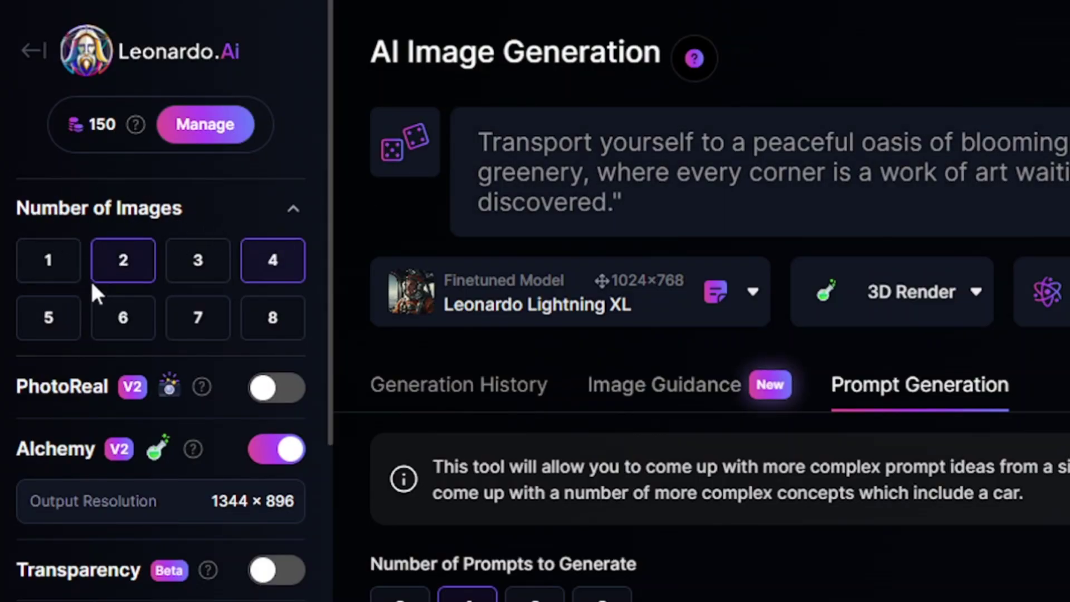
{"action": "left_click", "coordinate": [118, 321]}
{"action": "scroll", "coordinate": [321, 407], "scroll_direction": "down", "scroll_amount": 10}
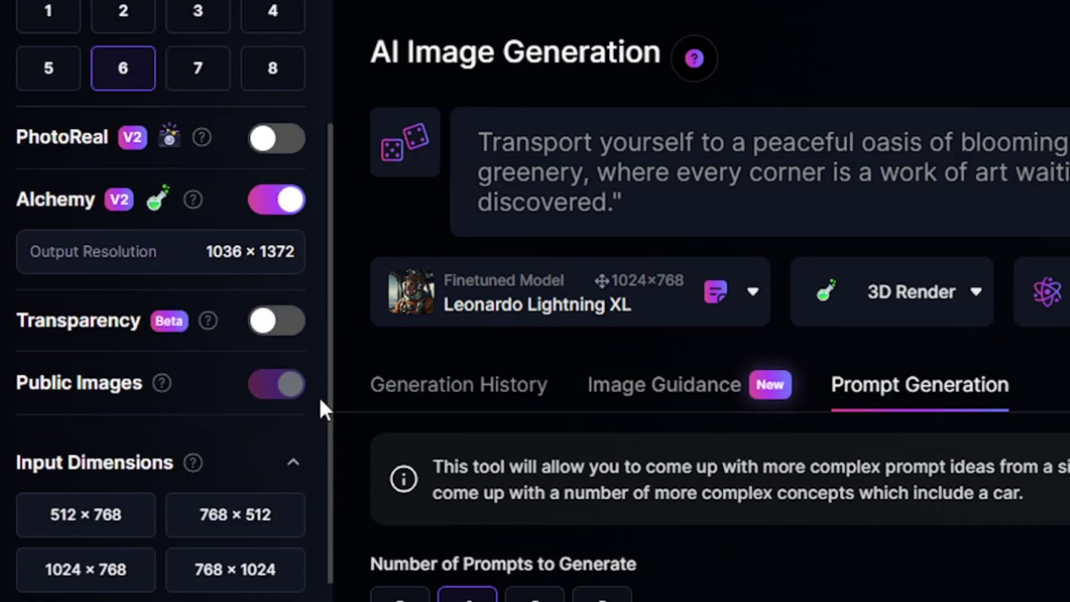
{"action": "scroll", "coordinate": [321, 410], "scroll_direction": "down", "scroll_amount": 2}
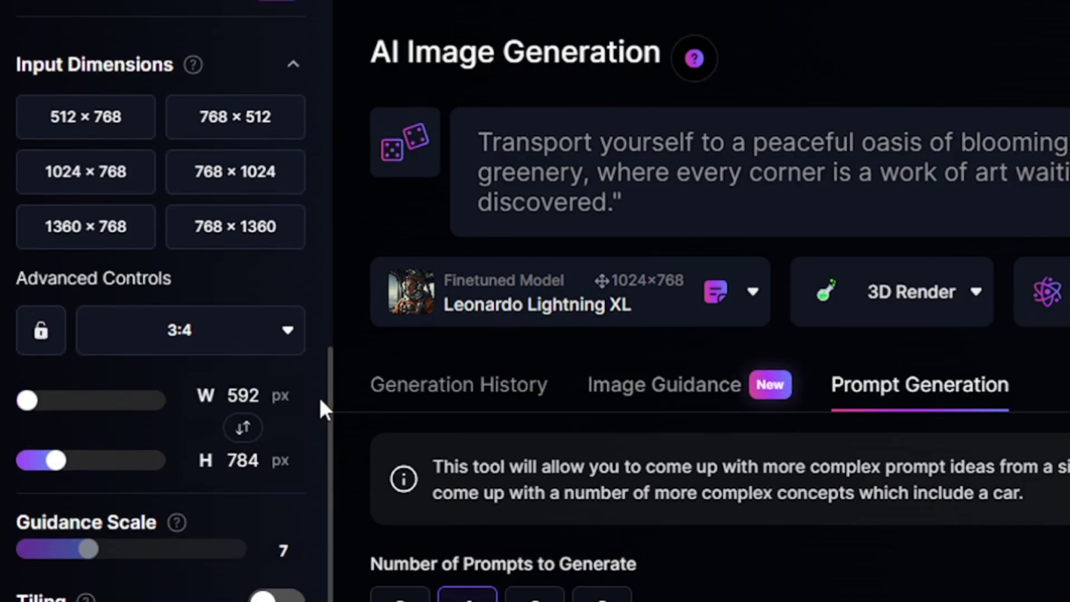
{"action": "left_click", "coordinate": [246, 355]}
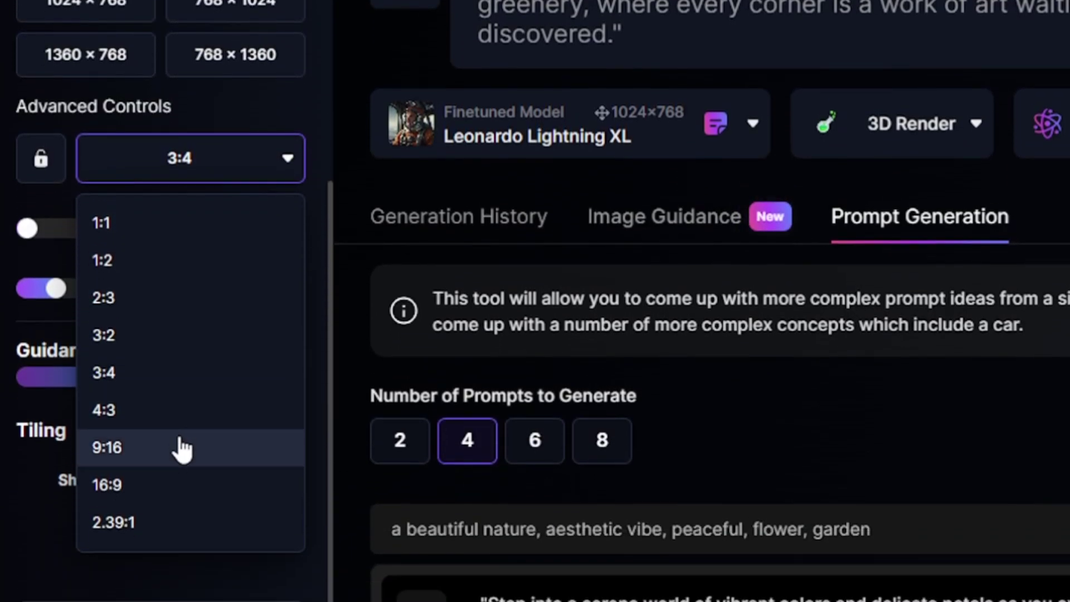
{"action": "left_click", "coordinate": [181, 447]}
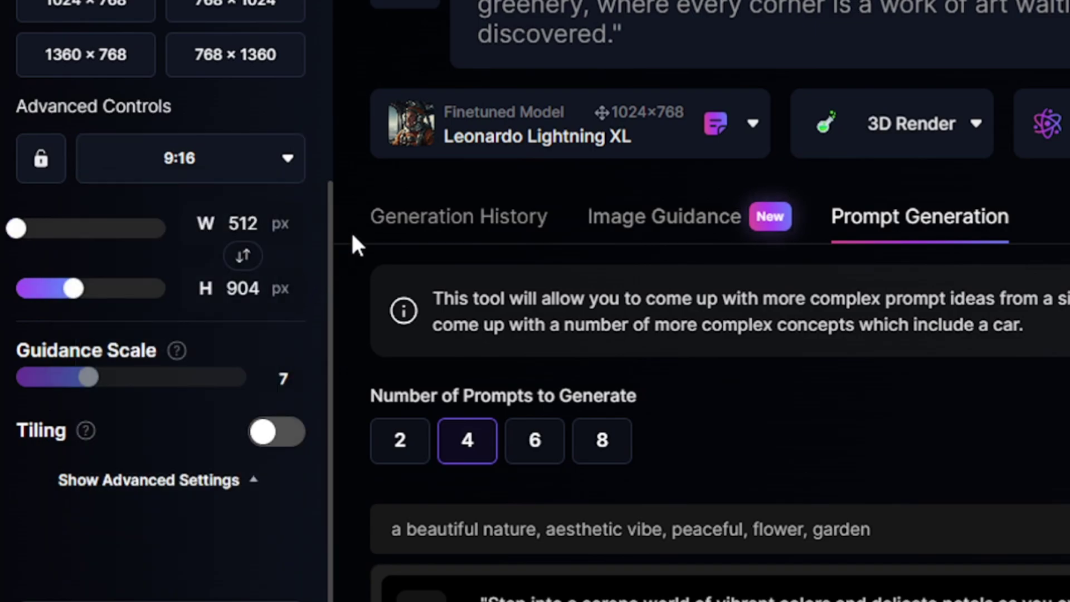
Step: Generate the 512×904 garden images with Leonardo Lightning XL for 18 tokens
{"action": "scroll", "coordinate": [316, 464], "scroll_direction": "up", "scroll_amount": 4}
{"action": "scroll", "coordinate": [316, 463], "scroll_direction": "up", "scroll_amount": 8}
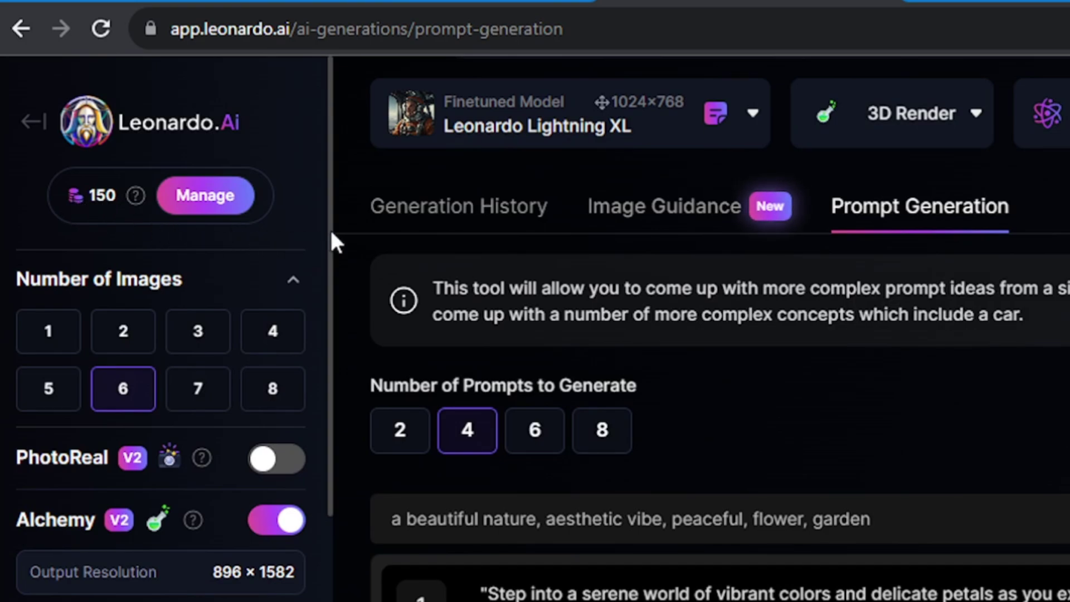
{"action": "scroll", "coordinate": [332, 241], "scroll_direction": "up", "scroll_amount": 4}
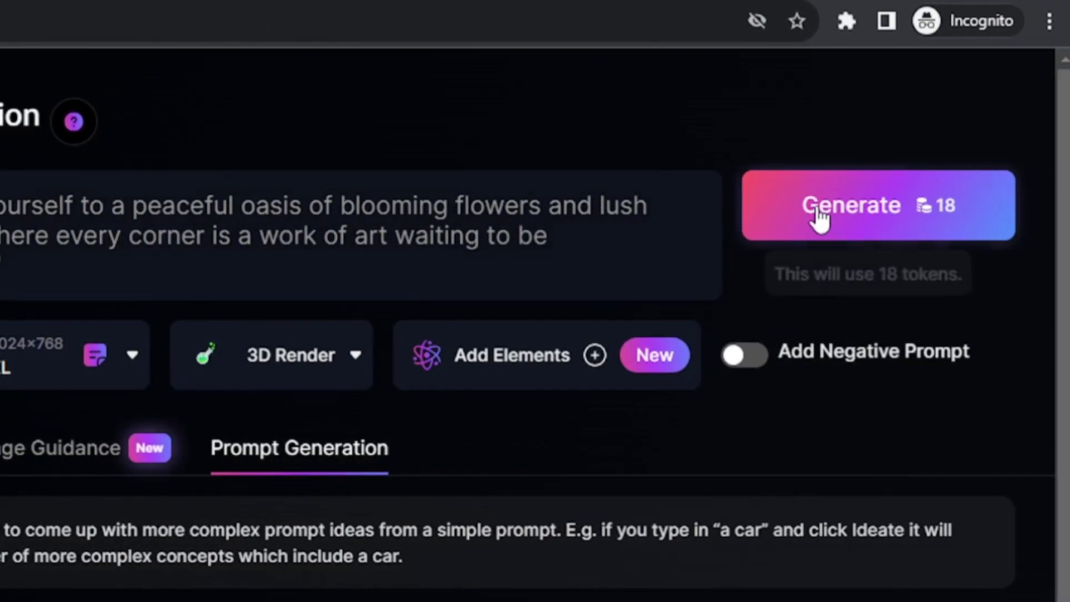
{"action": "left_click", "coordinate": [884, 221]}
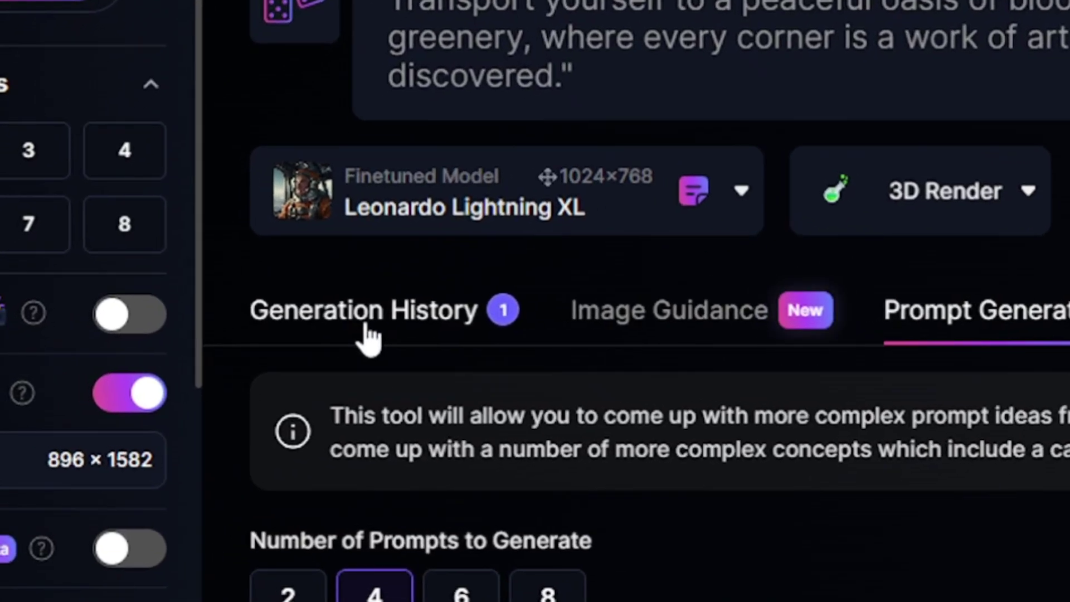
Step: Browse the six 3D-rendered archway garden images in Generation History
{"action": "left_click", "coordinate": [461, 330]}
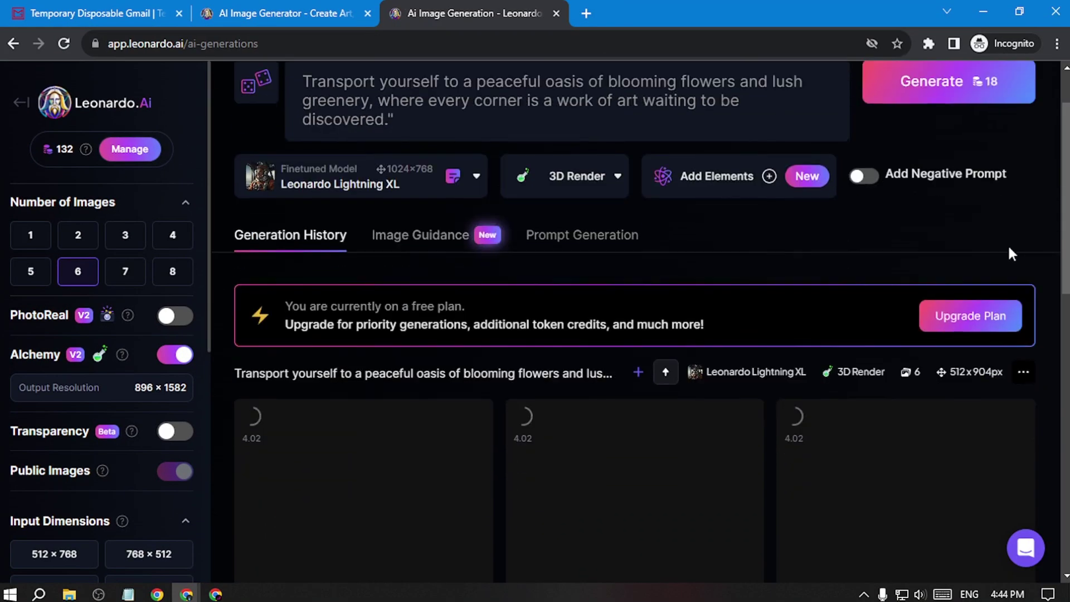
{"action": "scroll", "coordinate": [1011, 253], "scroll_direction": "down", "scroll_amount": 5}
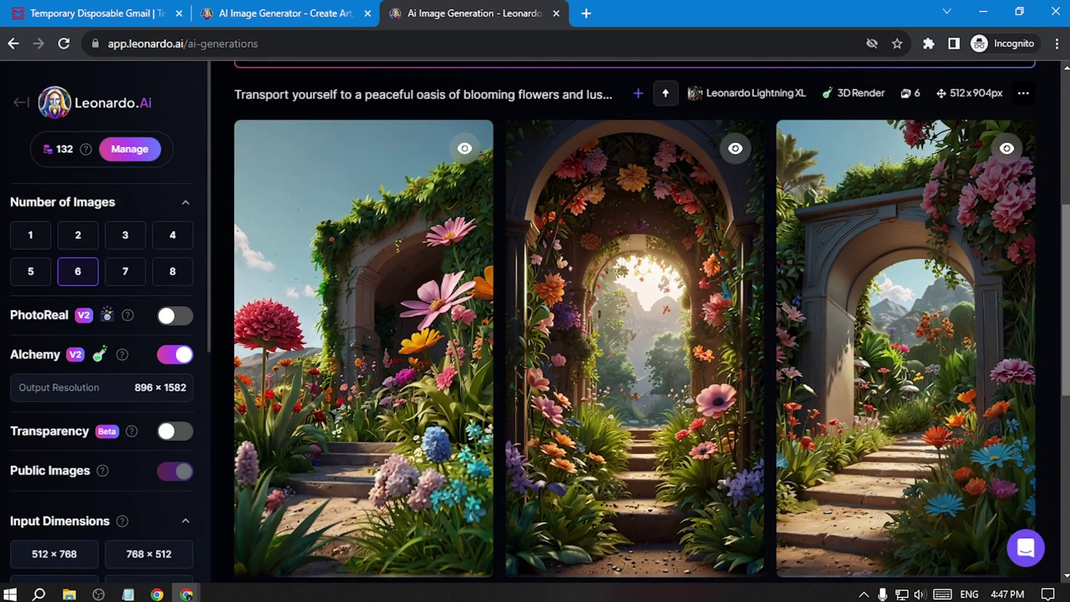
{"action": "scroll", "coordinate": [635, 323], "scroll_direction": "down", "scroll_amount": 8}
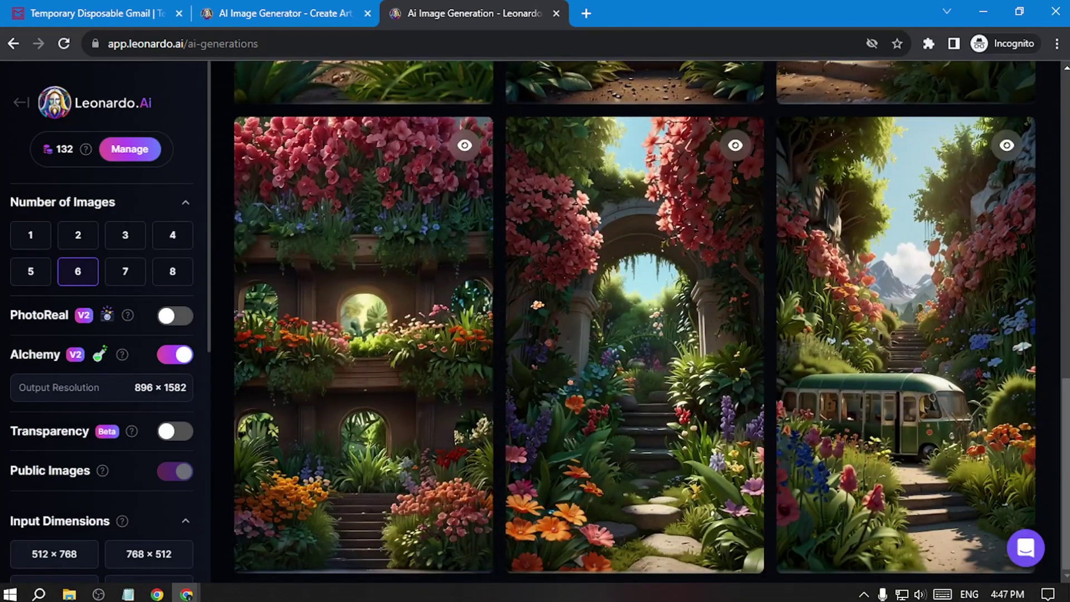
{"action": "scroll", "coordinate": [636, 324], "scroll_direction": "up", "scroll_amount": 5}
{"action": "scroll", "coordinate": [635, 323], "scroll_direction": "down", "scroll_amount": 5}
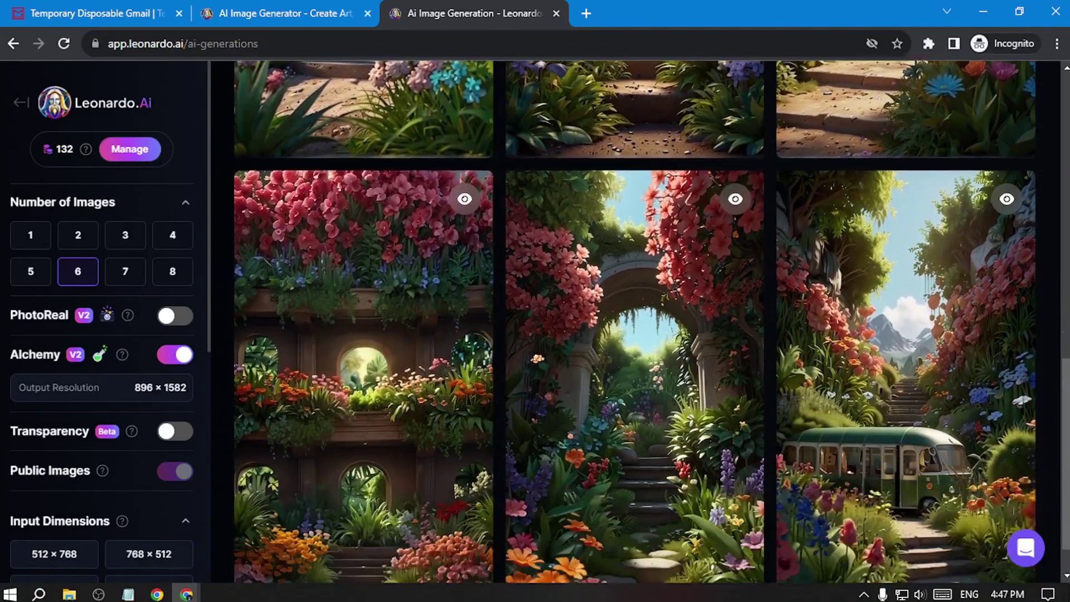
{"action": "scroll", "coordinate": [635, 324], "scroll_direction": "up", "scroll_amount": 15}
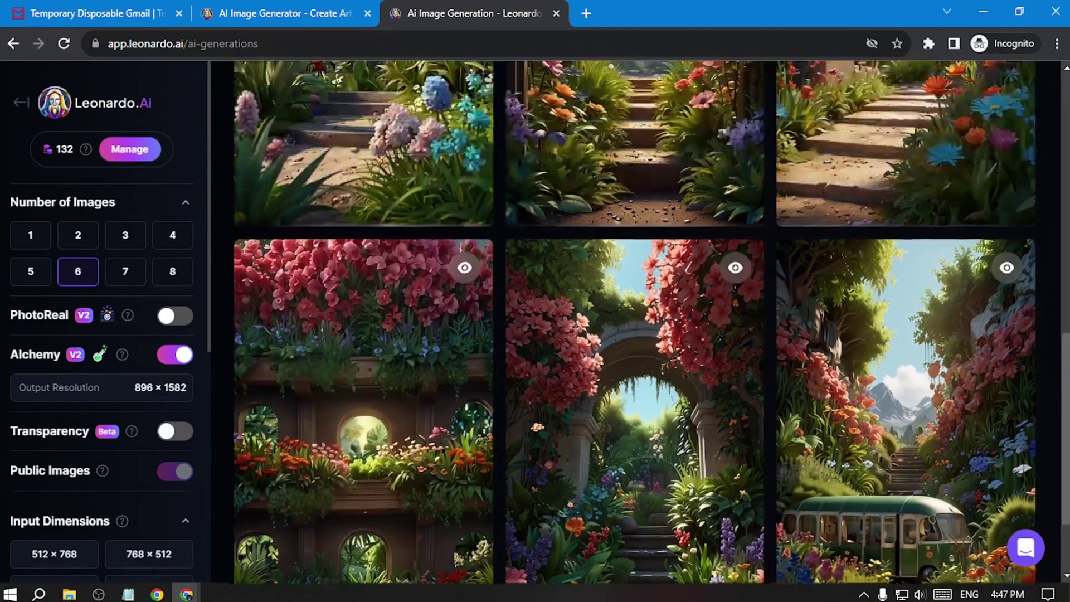
{"action": "scroll", "coordinate": [635, 322], "scroll_direction": "down", "scroll_amount": 3}
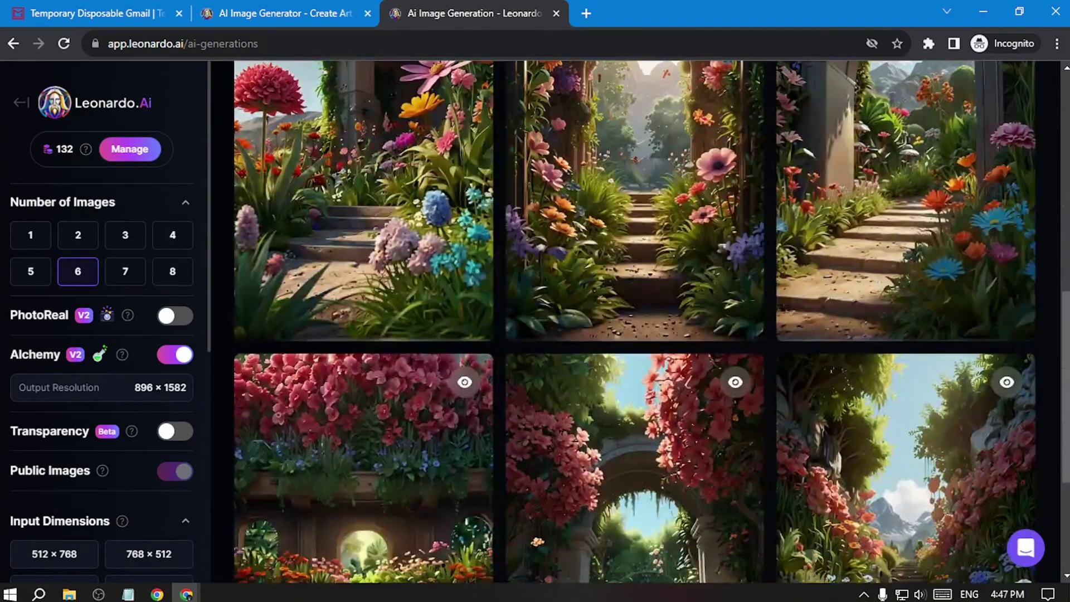
{"action": "scroll", "coordinate": [634, 322], "scroll_direction": "up", "scroll_amount": 3}
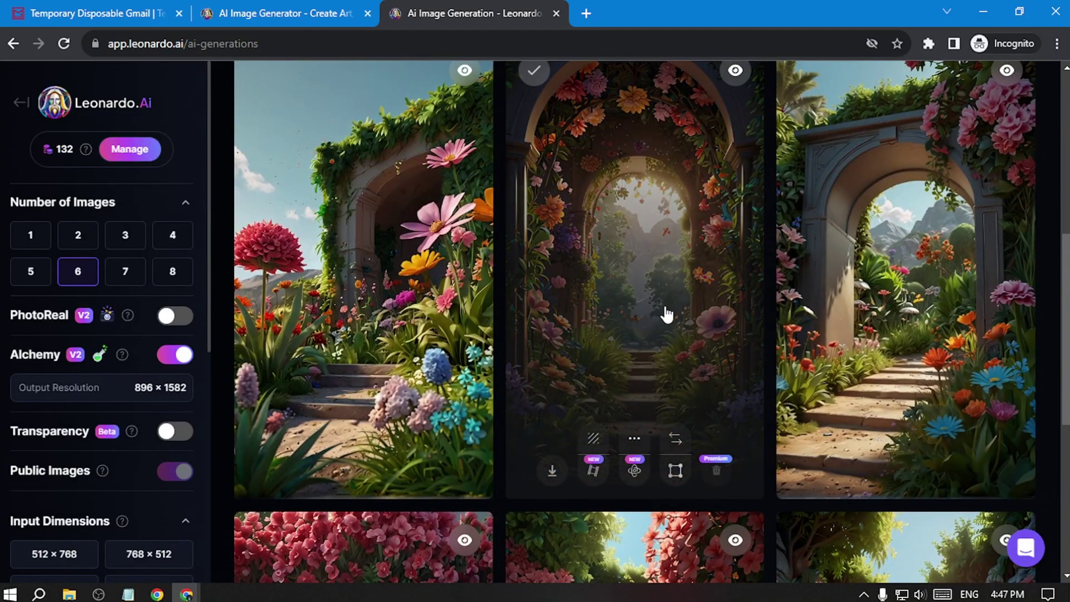
Step: Apply Alchemy Smooth Upscale to the sunlit archway image and close the viewer
{"action": "left_click", "coordinate": [654, 317]}
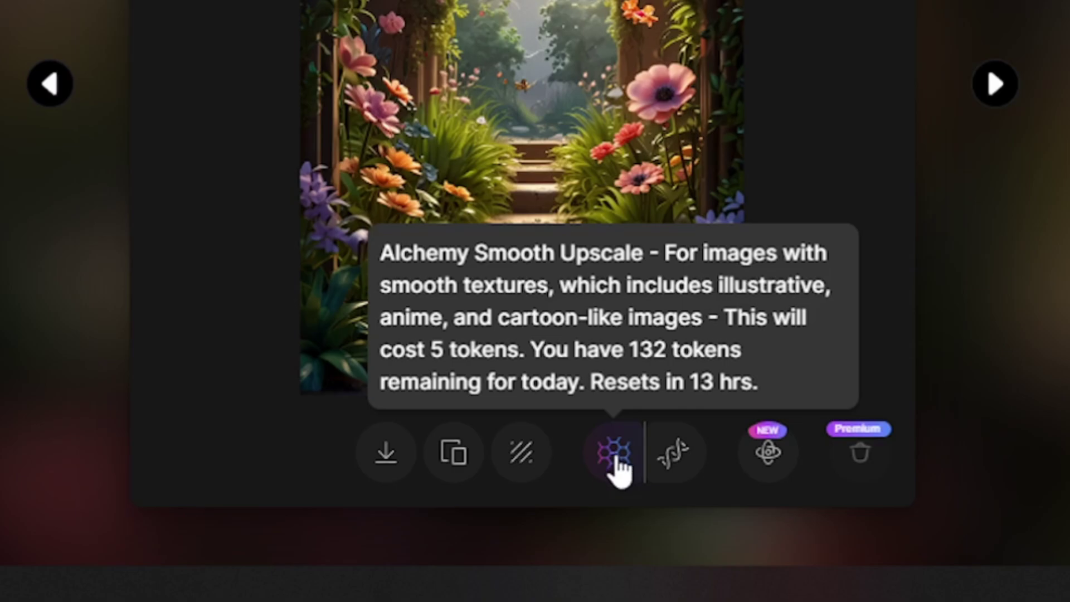
{"action": "left_click", "coordinate": [614, 454]}
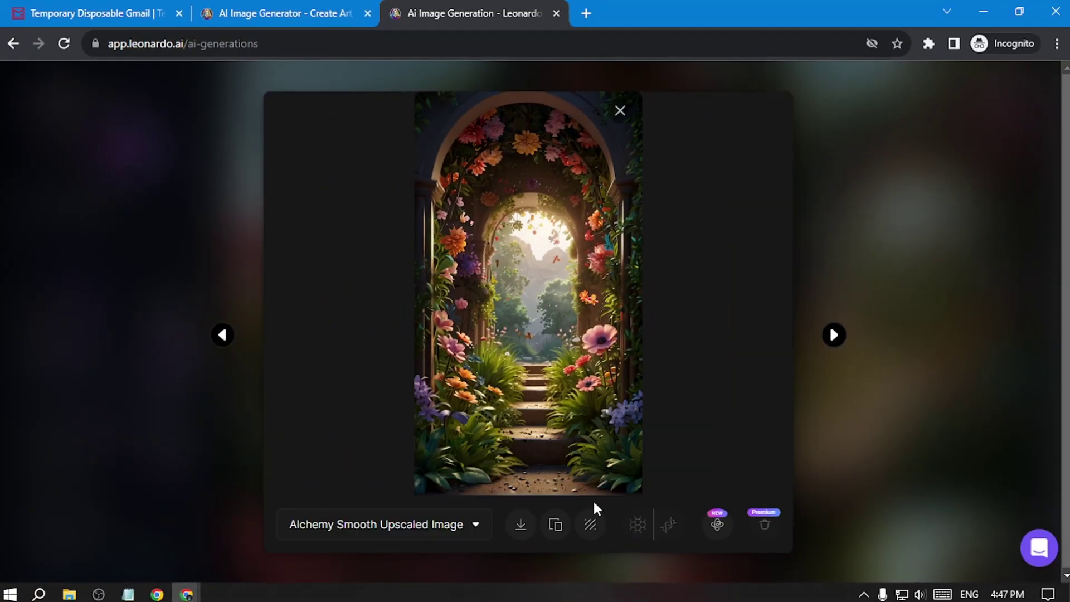
{"action": "left_click", "coordinate": [621, 112]}
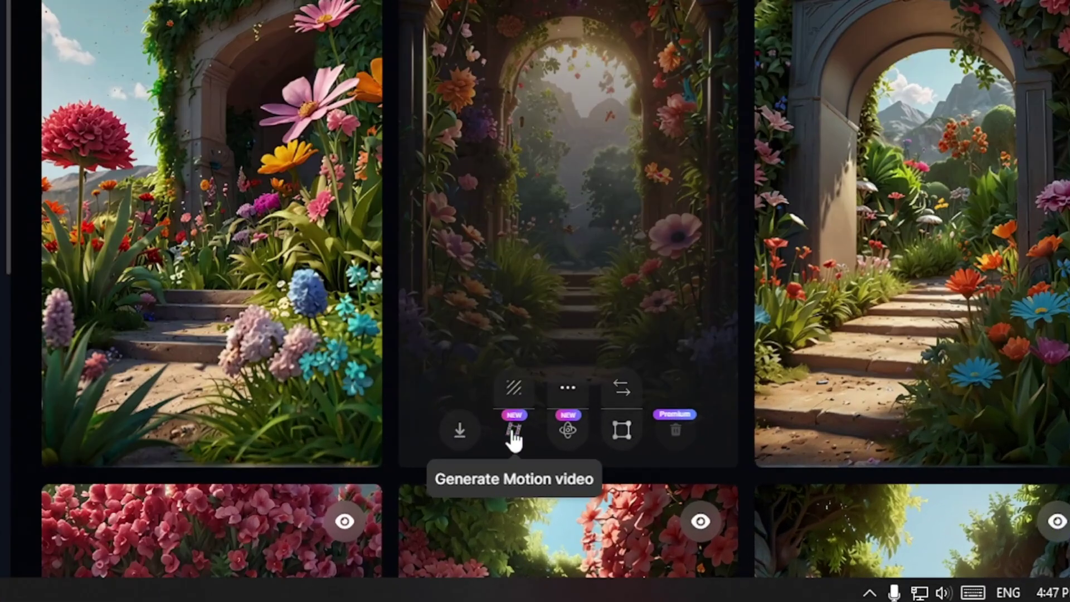
Step: Generate a Motion video from the archway image
{"action": "left_click", "coordinate": [484, 357]}
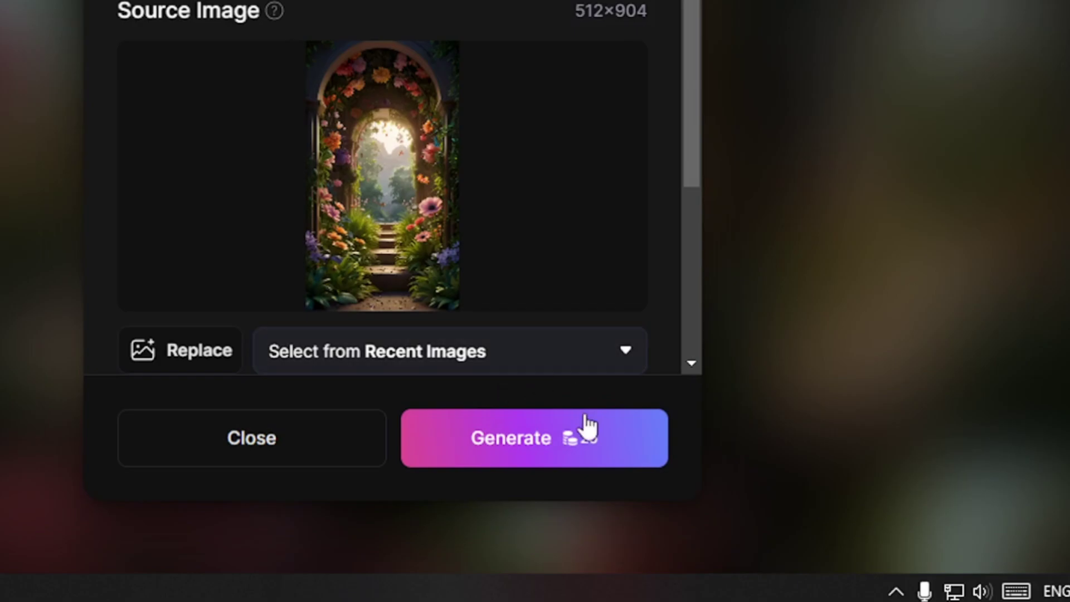
{"action": "left_click", "coordinate": [539, 463]}
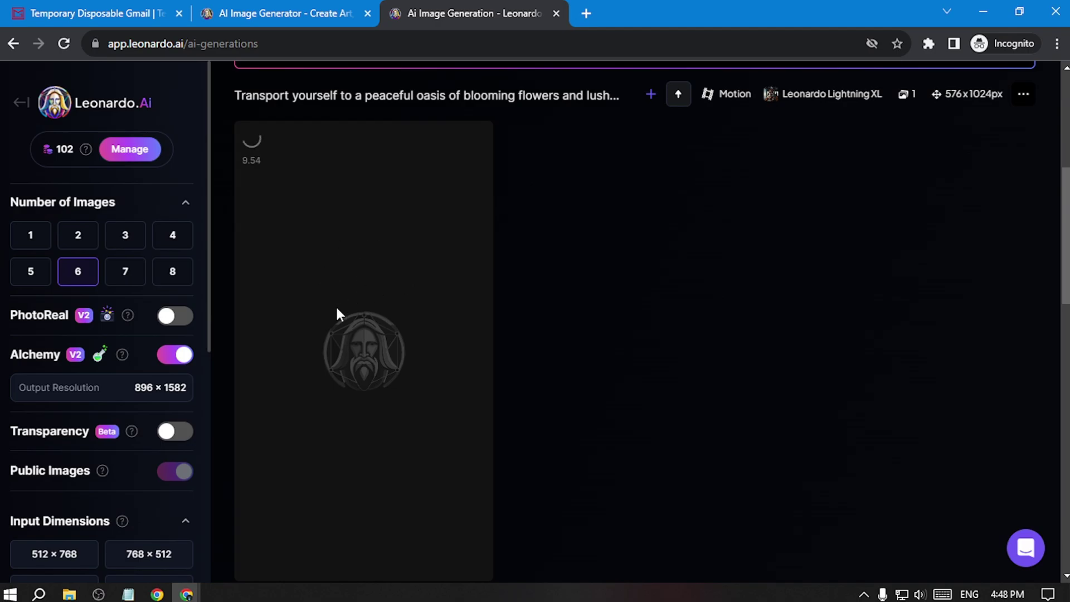
{"action": "scroll", "coordinate": [557, 268], "scroll_direction": "down", "scroll_amount": 10}
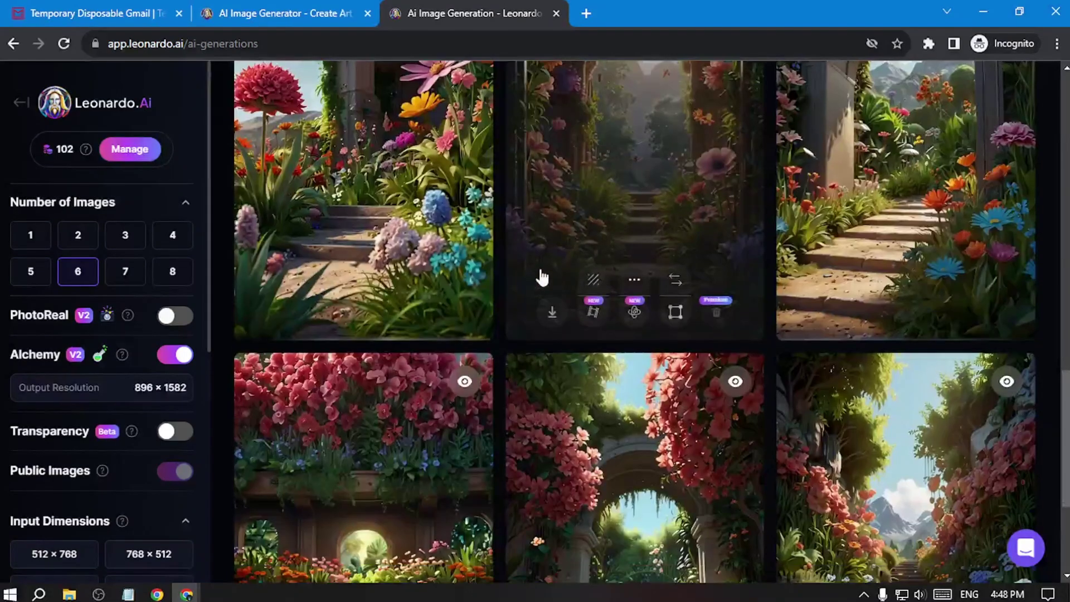
{"action": "scroll", "coordinate": [541, 277], "scroll_direction": "down", "scroll_amount": 4}
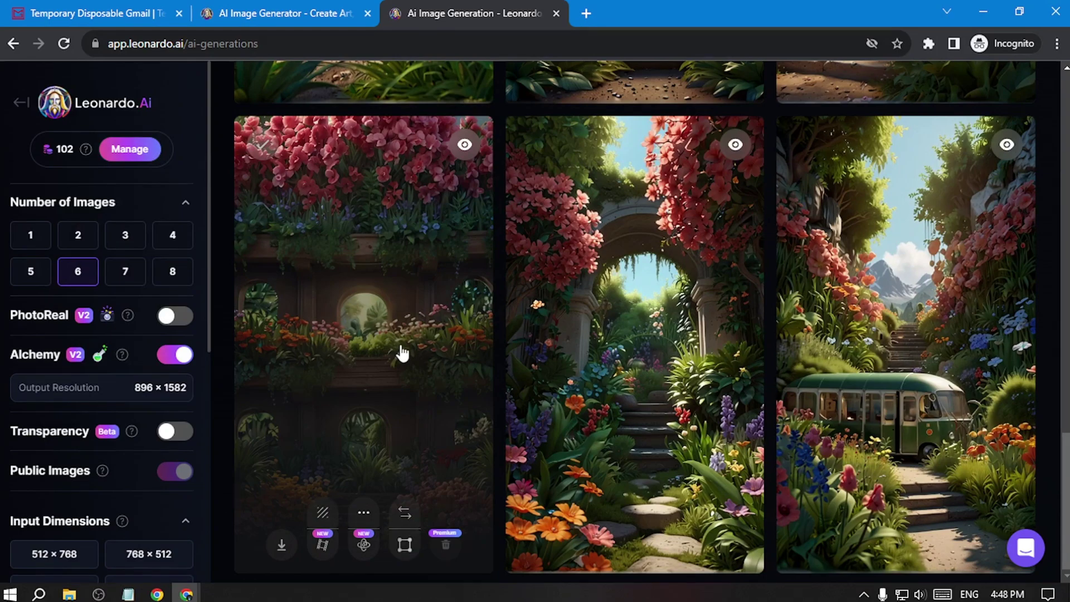
Step: Smoothly upscale the tiered flower-wall image and generate a Motion video from it
{"action": "left_click", "coordinate": [401, 352]}
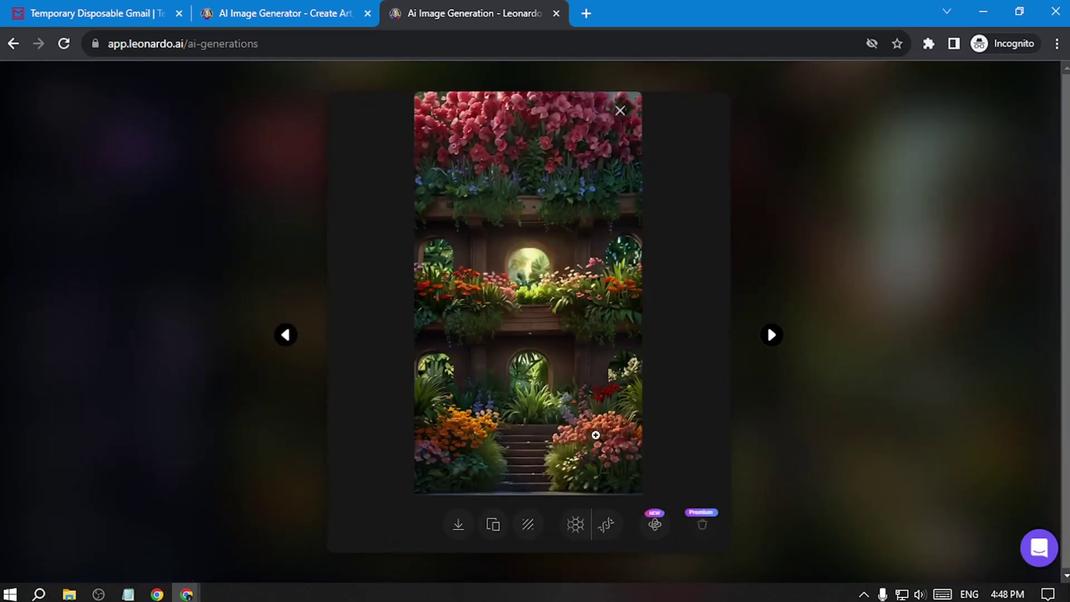
{"action": "left_click", "coordinate": [574, 527]}
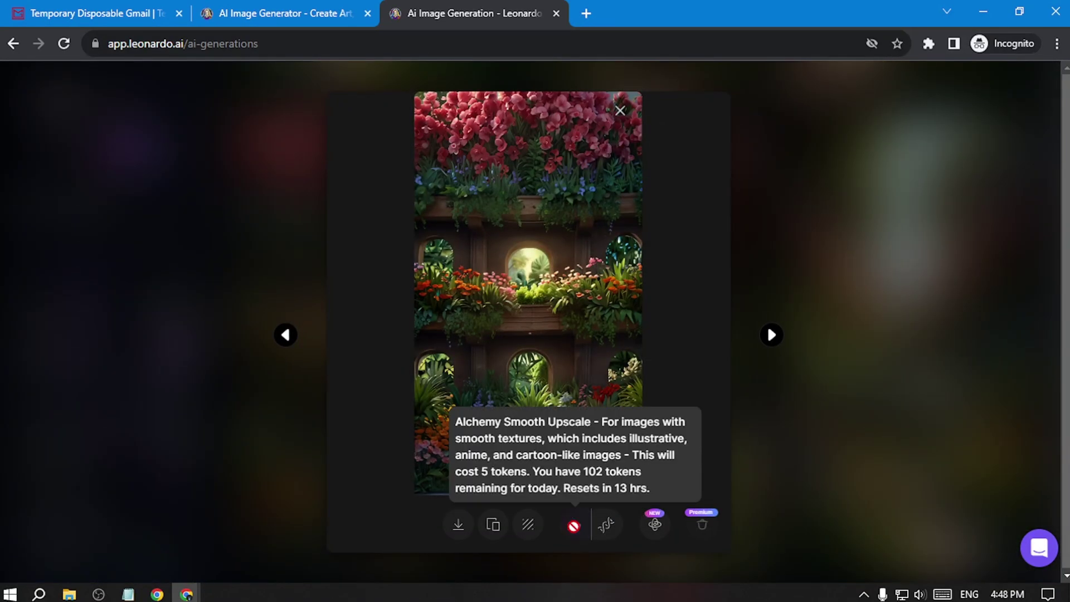
{"action": "left_click", "coordinate": [620, 110]}
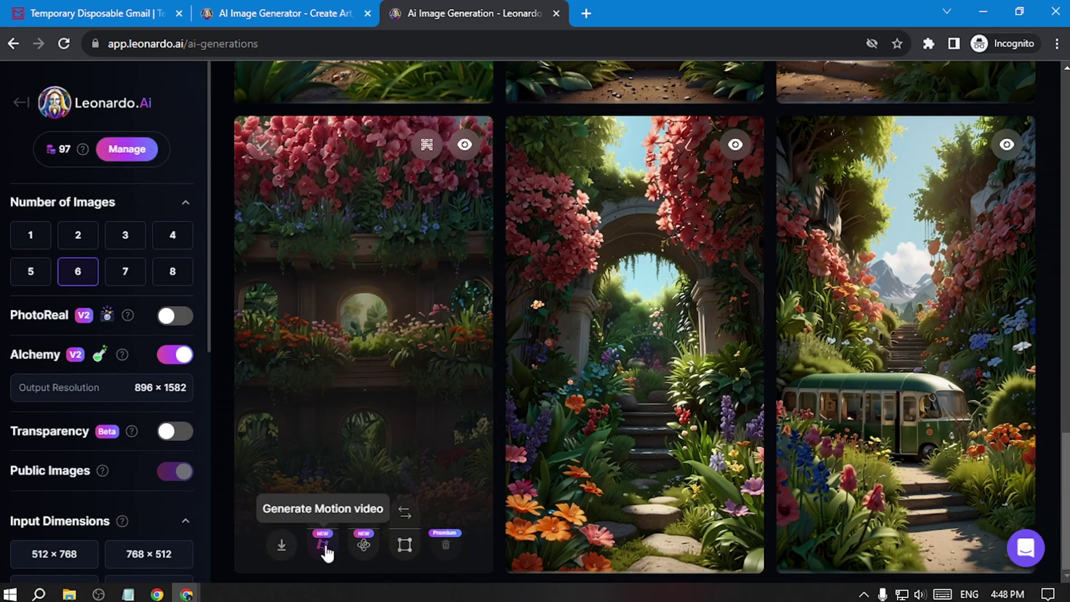
{"action": "left_click", "coordinate": [324, 546]}
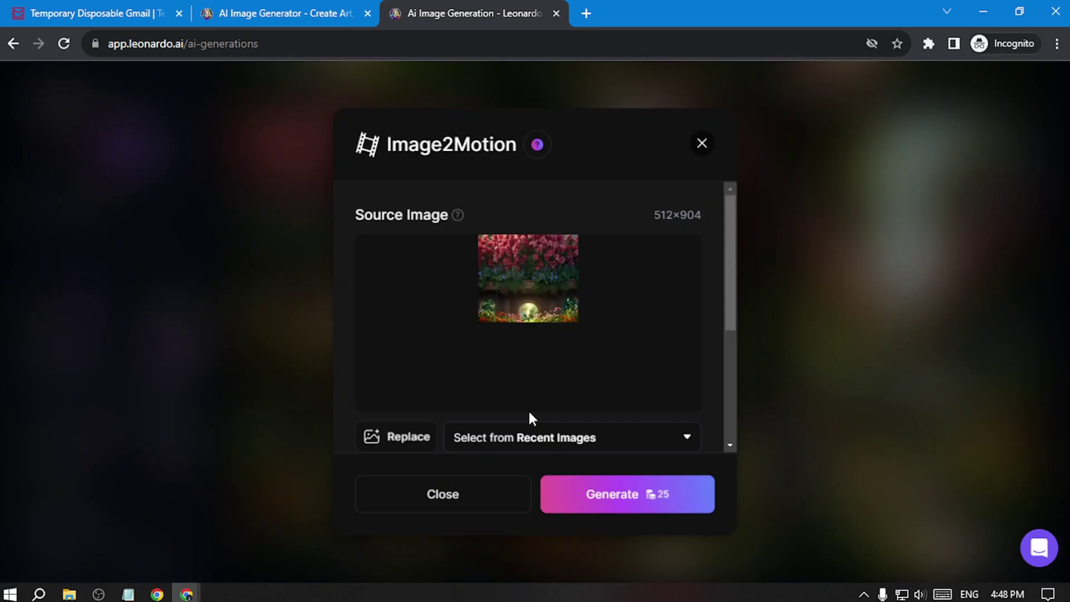
{"action": "left_click", "coordinate": [595, 502]}
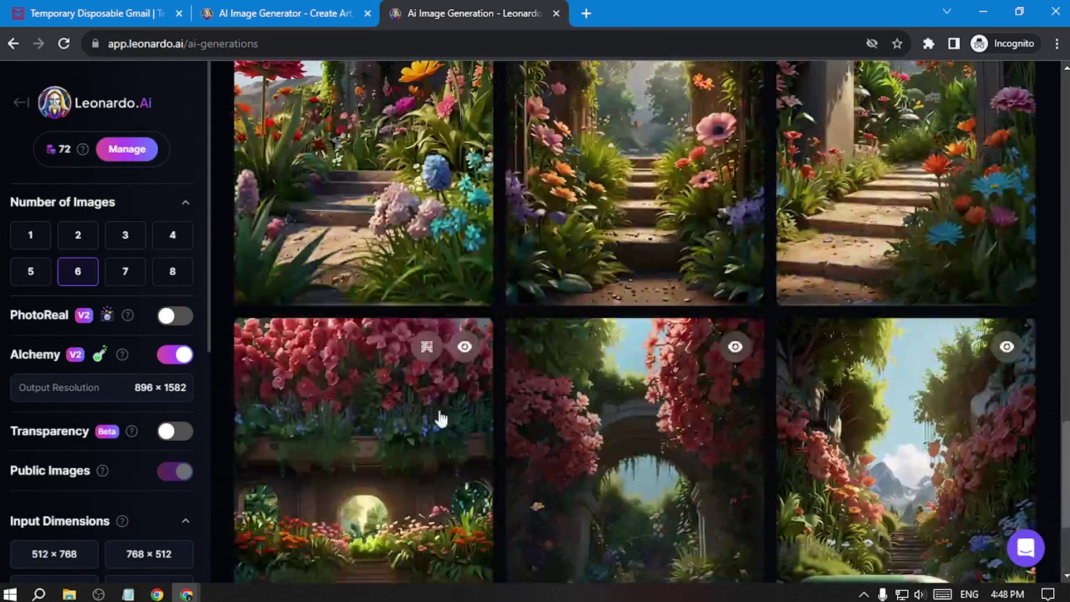
Step: View the green-bus garden image at full size, then close it
{"action": "scroll", "coordinate": [779, 453], "scroll_direction": "down", "scroll_amount": 3}
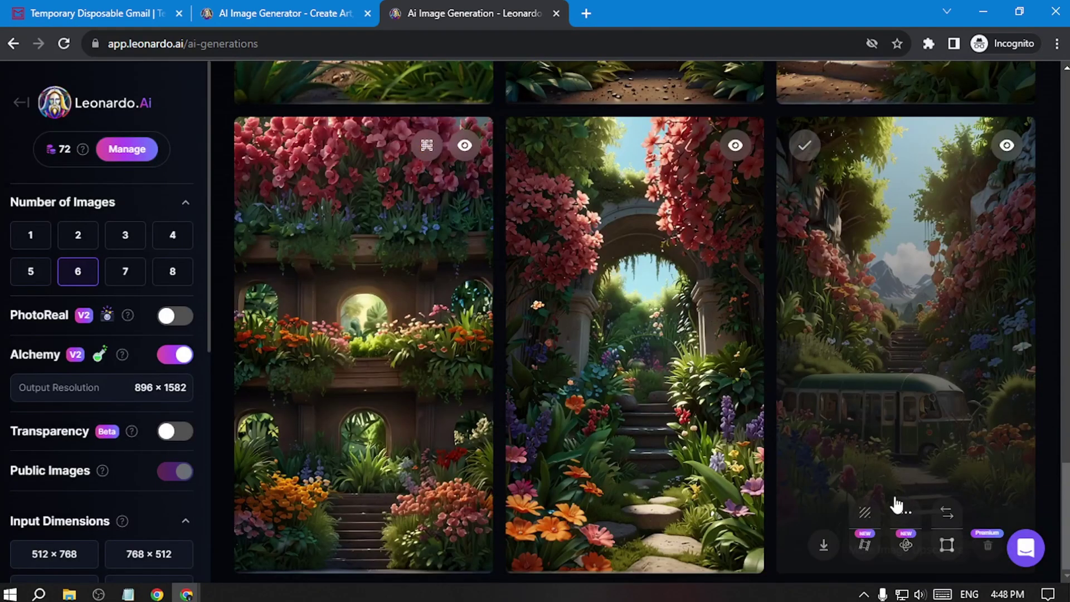
{"action": "left_click", "coordinate": [937, 356]}
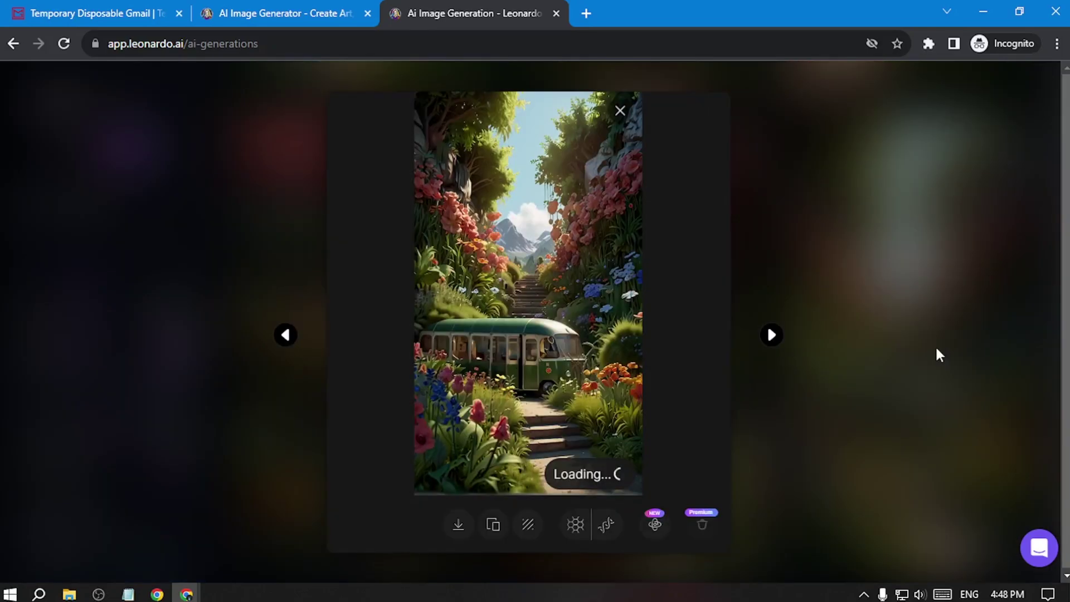
{"action": "left_click", "coordinate": [620, 112]}
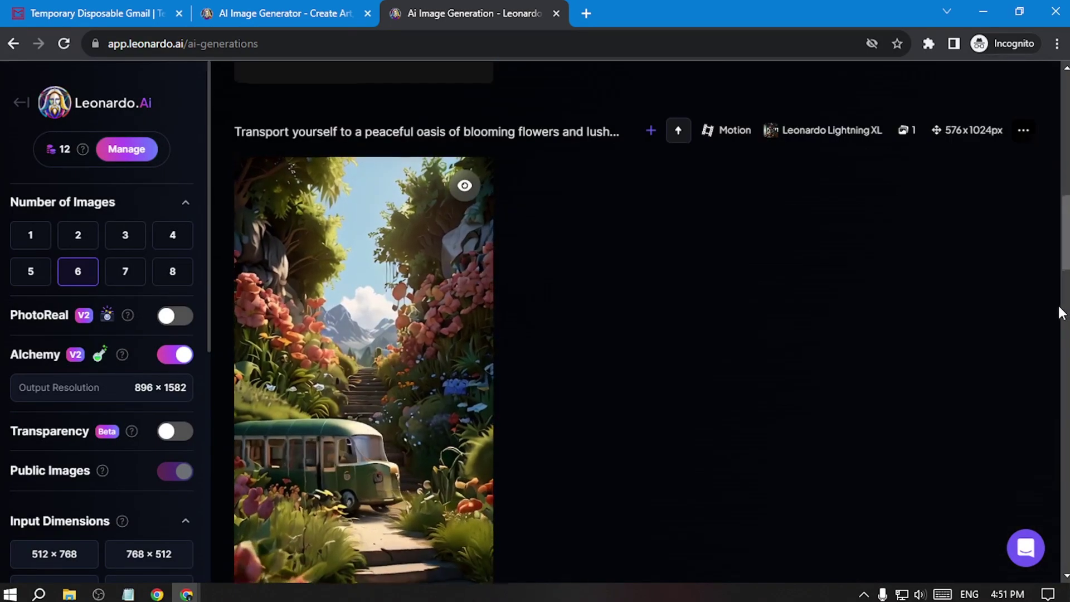
Step: Download the green-bus and terraced-garden Motion videos as MP4 files
{"action": "scroll", "coordinate": [1040, 215], "scroll_direction": "down", "scroll_amount": 1}
{"action": "scroll", "coordinate": [1038, 208], "scroll_direction": "down", "scroll_amount": 10}
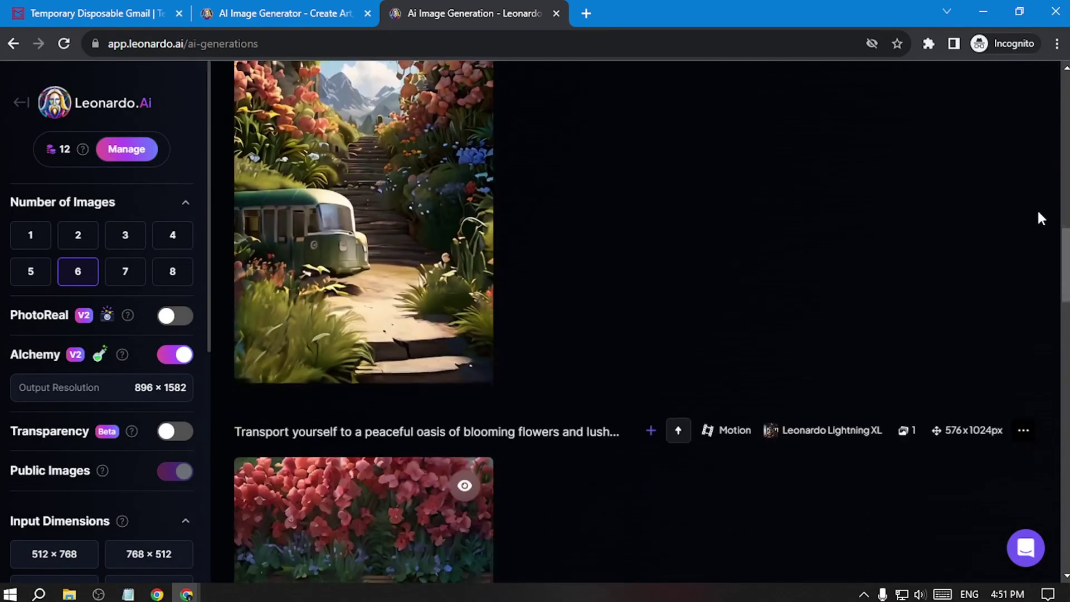
{"action": "scroll", "coordinate": [1039, 212], "scroll_direction": "up", "scroll_amount": 10}
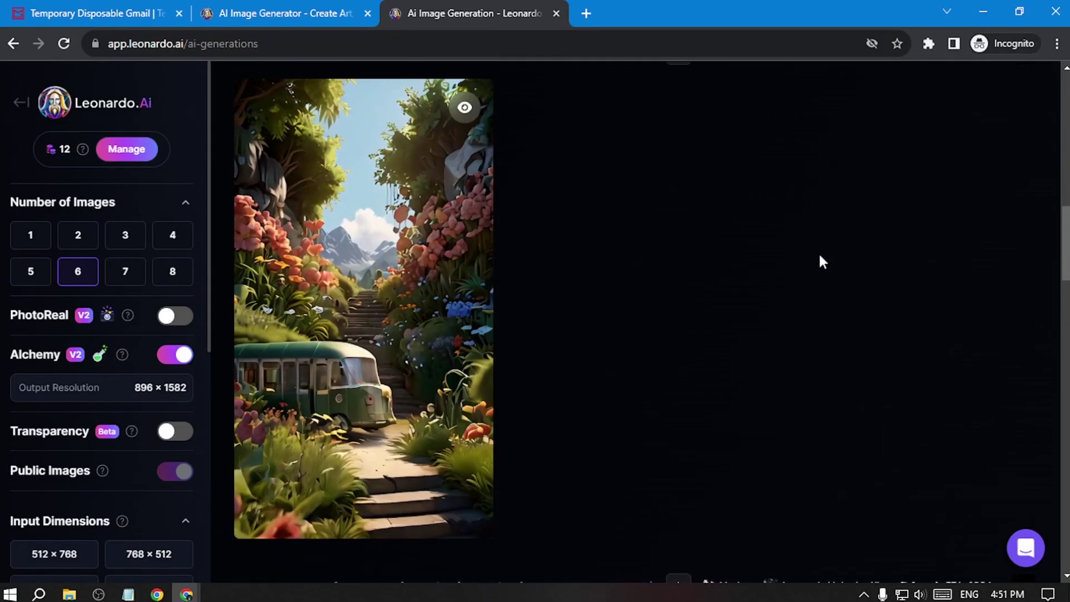
{"action": "left_click", "coordinate": [382, 258]}
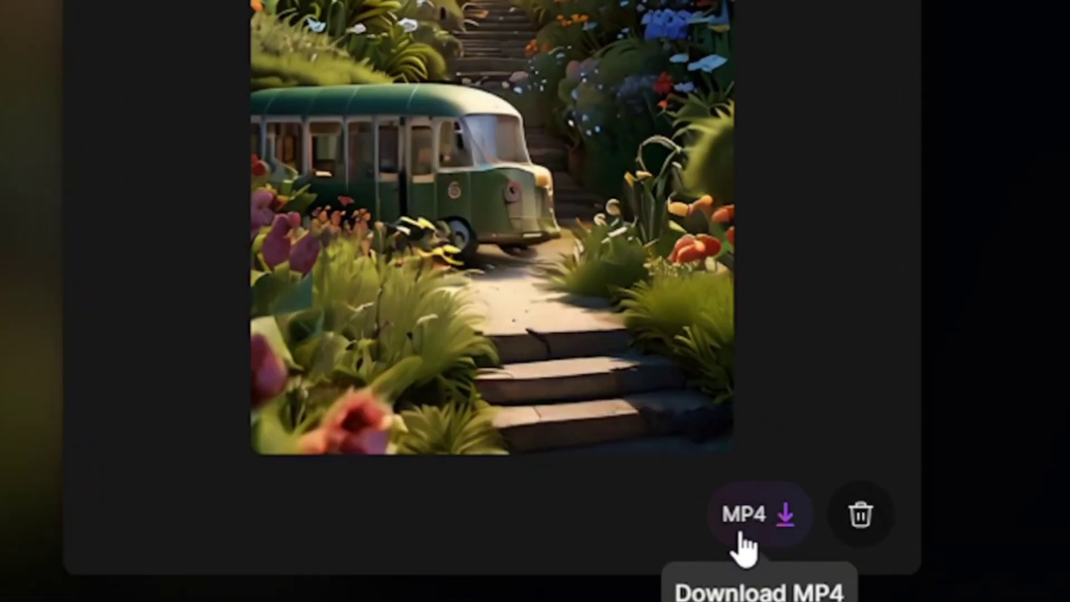
{"action": "left_click", "coordinate": [741, 534]}
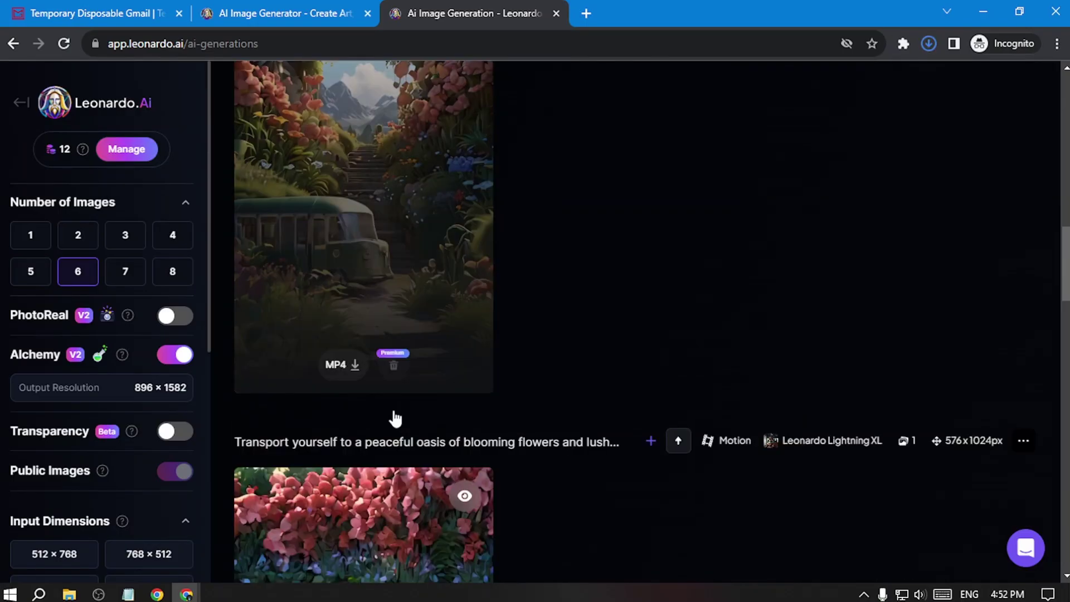
{"action": "scroll", "coordinate": [402, 417], "scroll_direction": "down", "scroll_amount": 8}
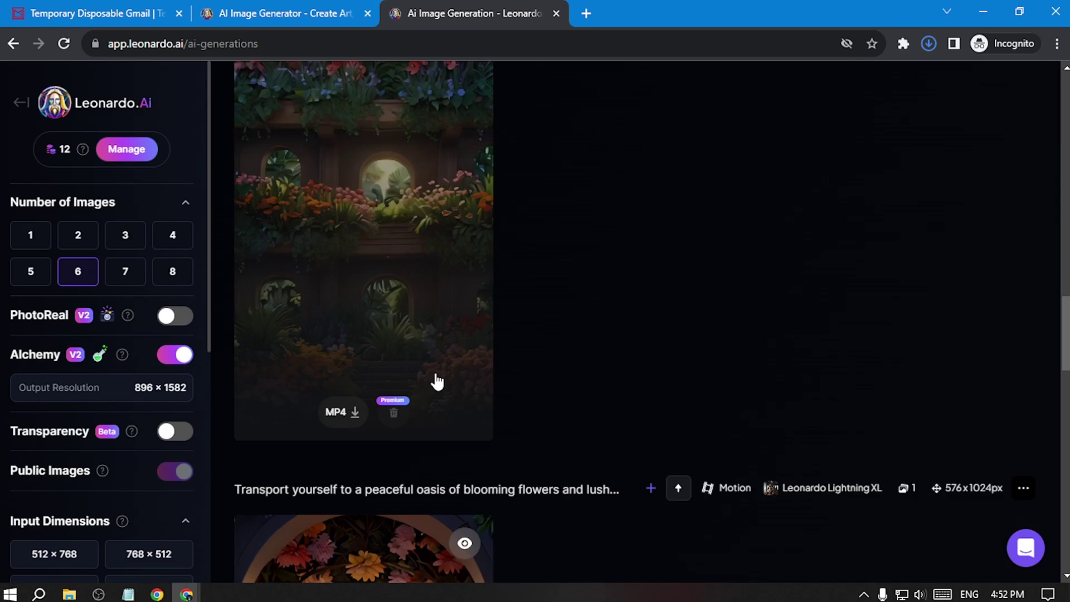
{"action": "left_click", "coordinate": [353, 414]}
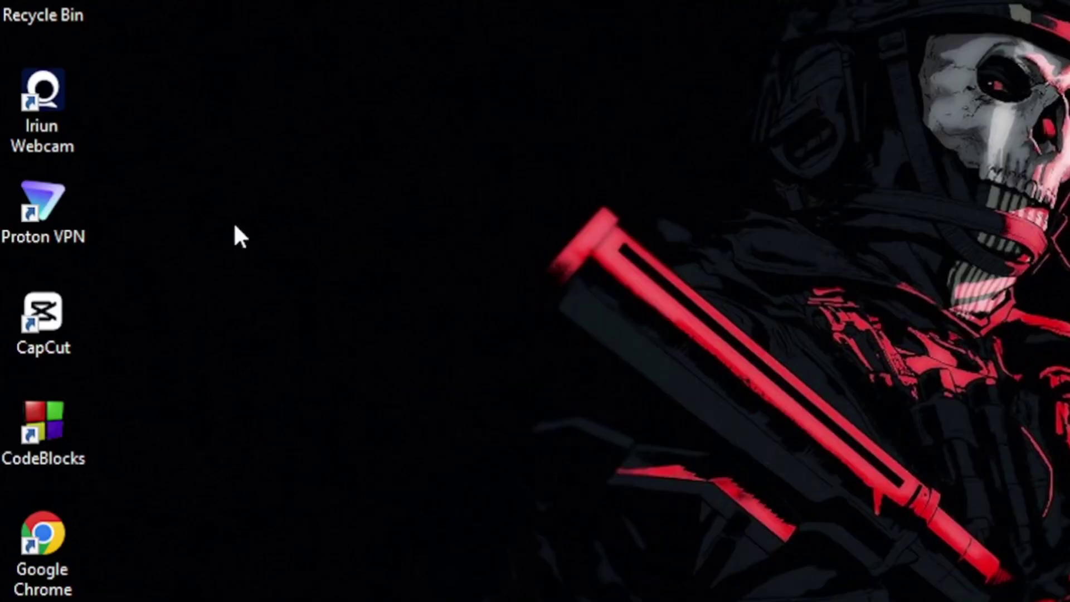
Step: Launch CapCut and import the three downloaded garden MP4 clips
{"action": "double_click", "coordinate": [24, 280]}
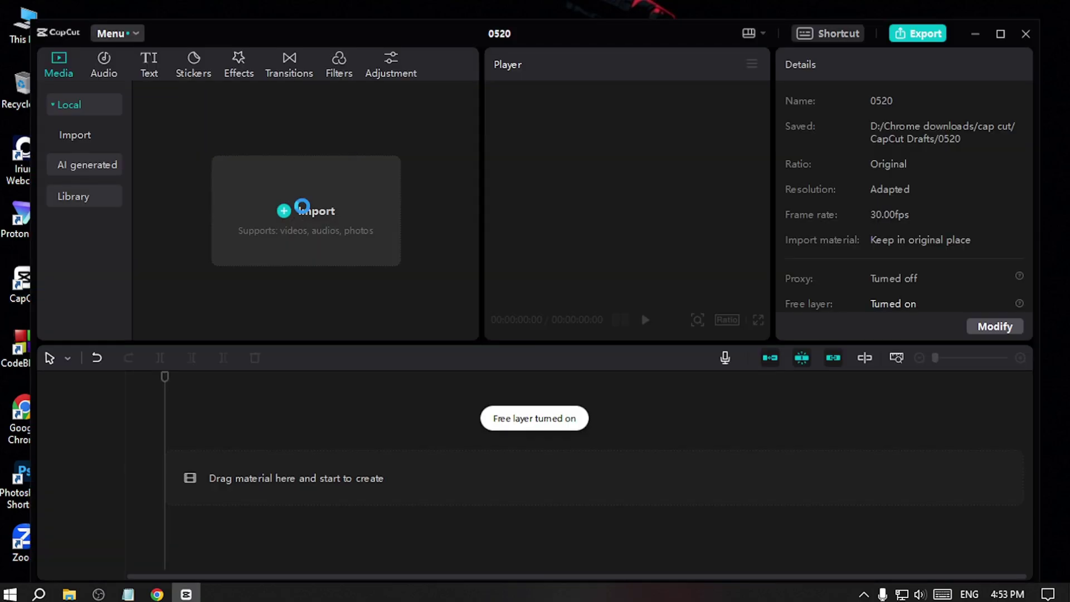
{"action": "left_click", "coordinate": [303, 206]}
{"action": "left_click_drag", "start_coordinate": [203, 237], "coordinate": [453, 146]}
{"action": "left_click", "coordinate": [929, 554]}
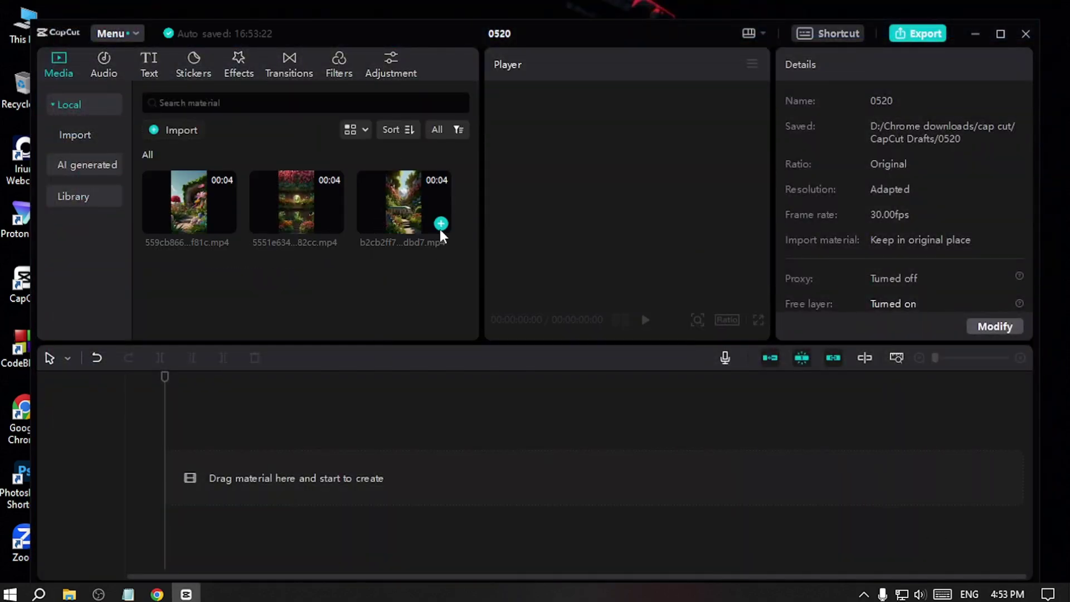
Step: Add the three clips to the timeline, ordered bus clip, then 5551e634, then 559cb866
{"action": "left_click", "coordinate": [441, 224]}
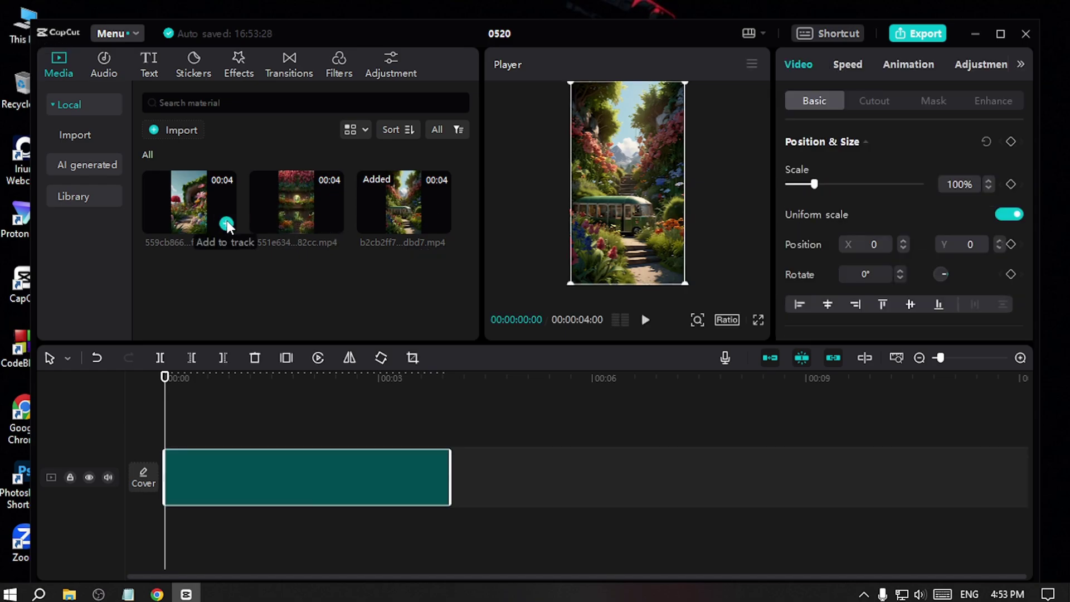
{"action": "left_click", "coordinate": [333, 224]}
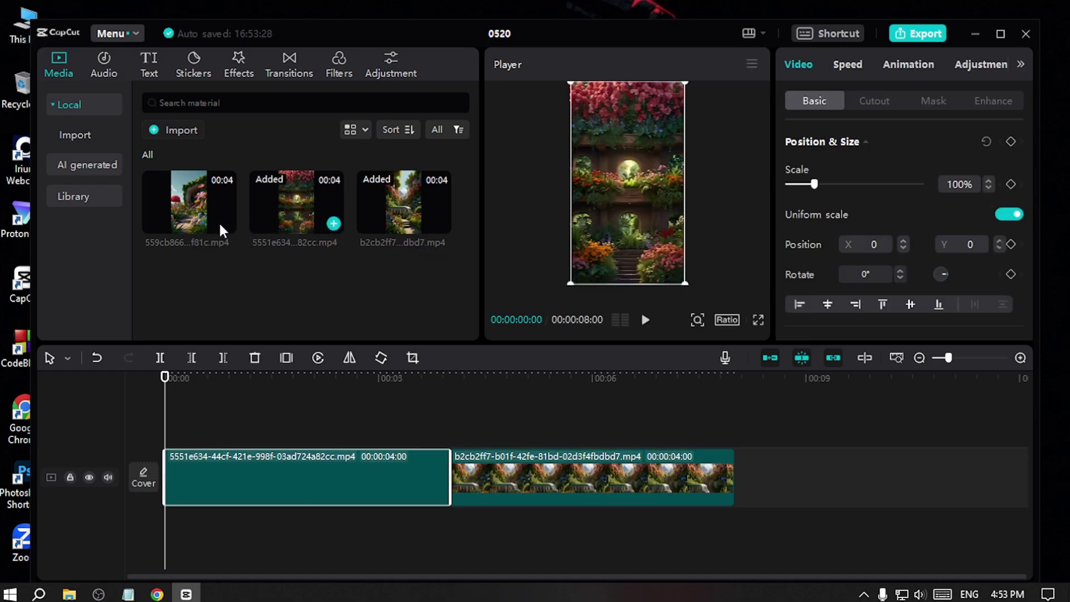
{"action": "left_click", "coordinate": [226, 224]}
{"action": "left_click_drag", "start_coordinate": [859, 490], "coordinate": [287, 473]}
{"action": "left_click_drag", "start_coordinate": [839, 470], "coordinate": [491, 474]}
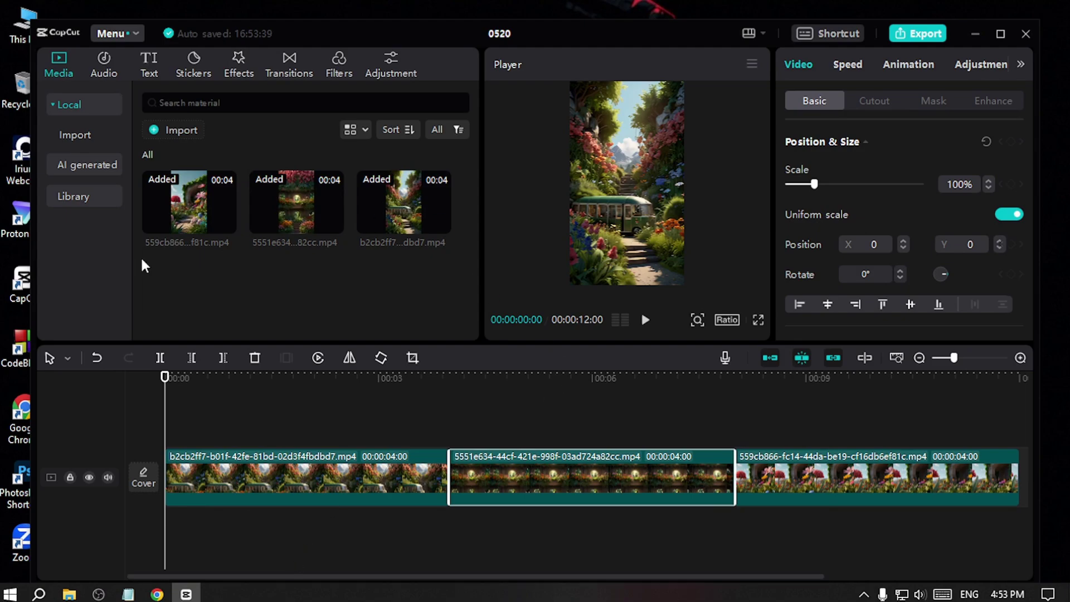
Step: Add the 'Flower season' piano track from a 'nature' music search and move clip 559cb866 first
{"action": "left_click", "coordinate": [116, 62]}
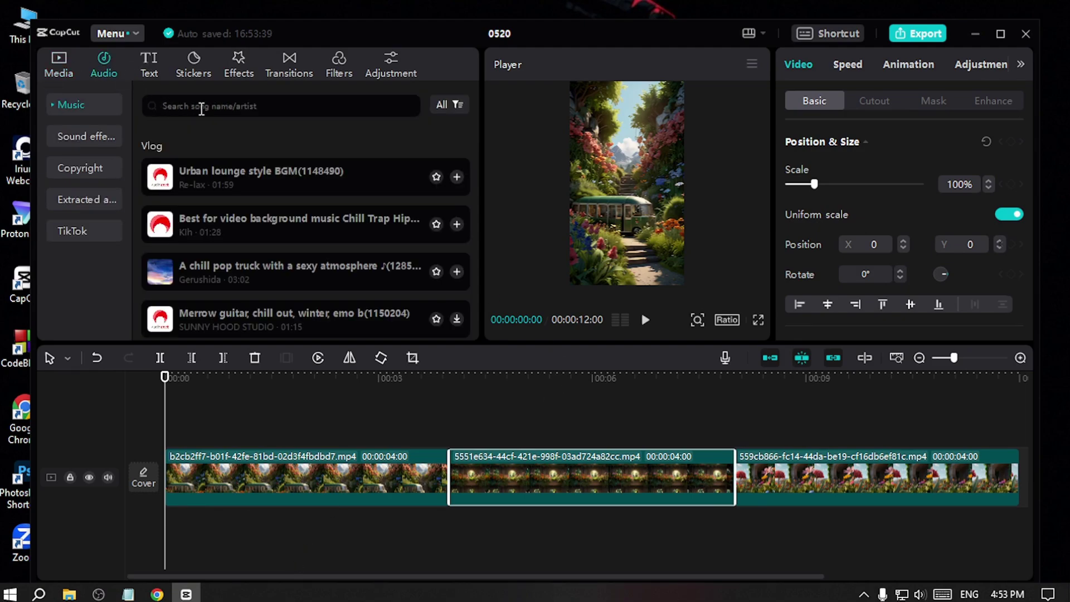
{"action": "type", "text": "natural"}
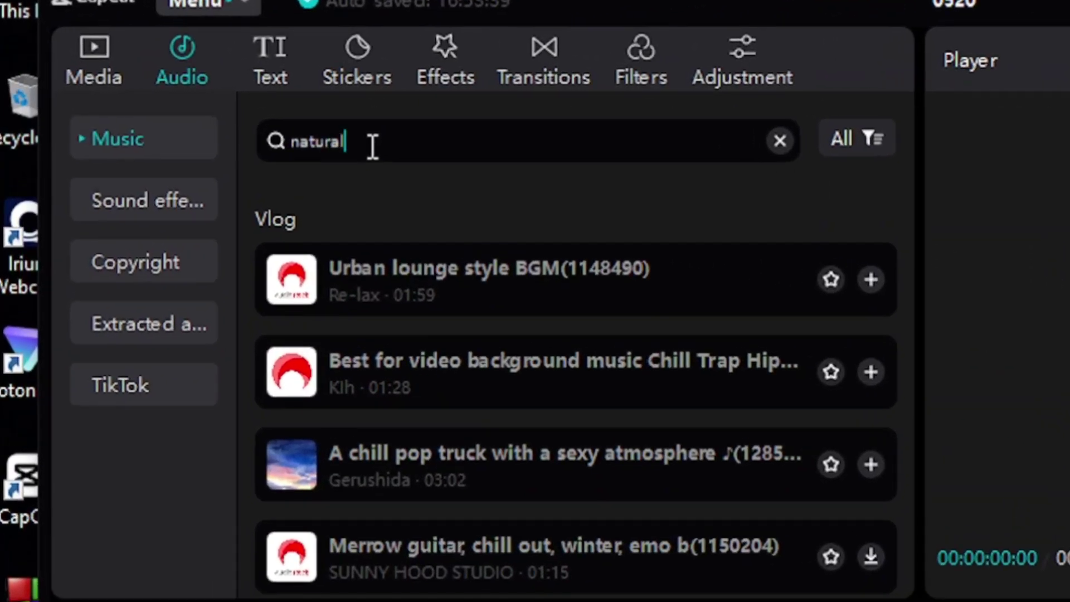
{"action": "key", "text": "BackSpace"}
{"action": "key", "text": "BackSpace"}
{"action": "type", "text": "e"}
{"action": "key", "text": "Return"}
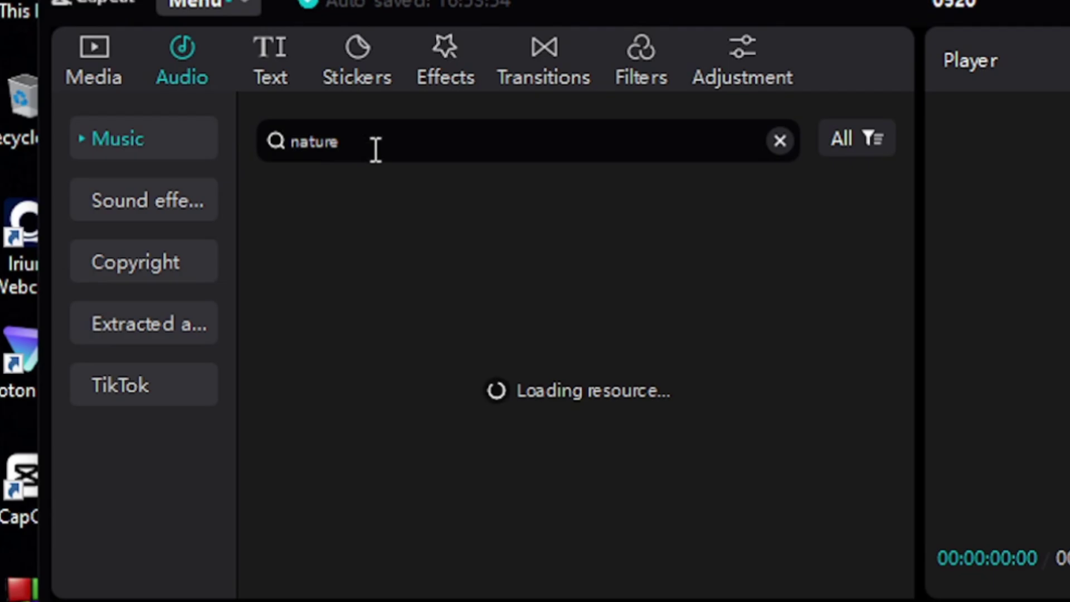
{"action": "scroll", "coordinate": [402, 391], "scroll_direction": "down", "scroll_amount": 3}
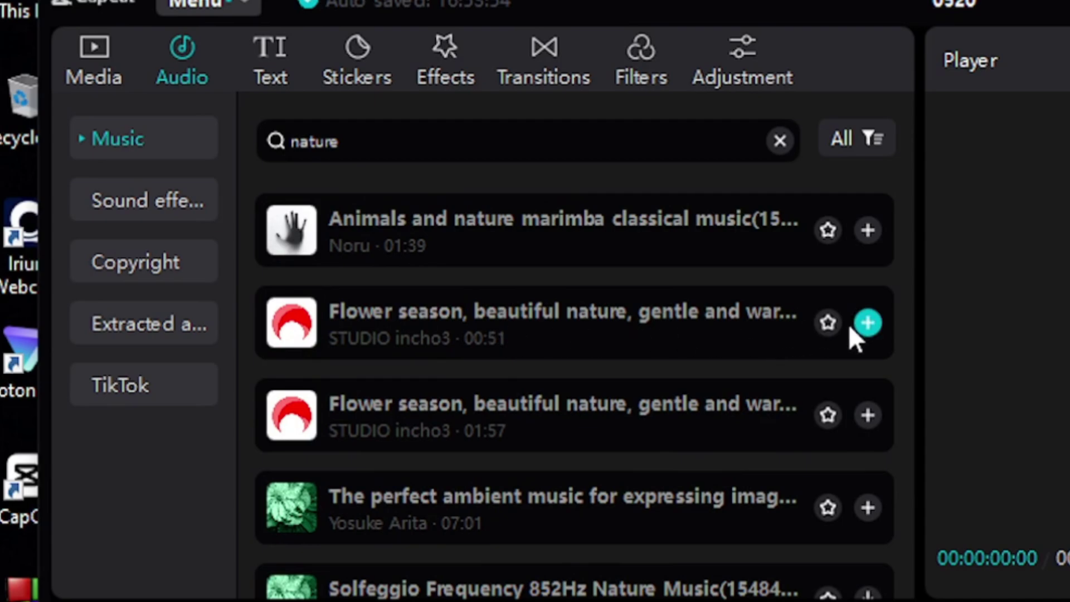
{"action": "left_click", "coordinate": [865, 323]}
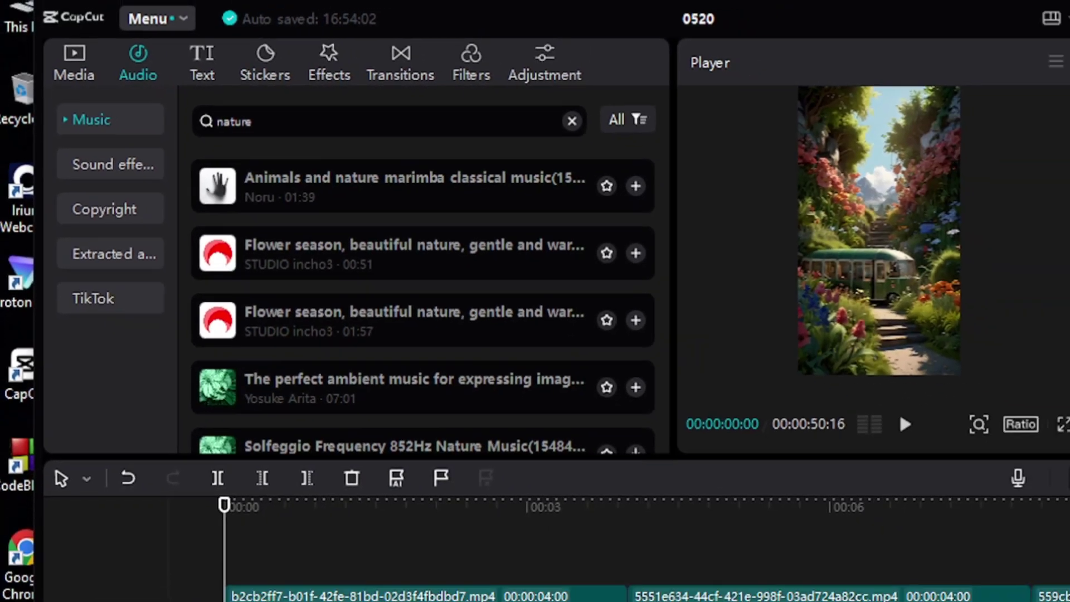
{"action": "left_click_drag", "start_coordinate": [741, 446], "coordinate": [132, 464]}
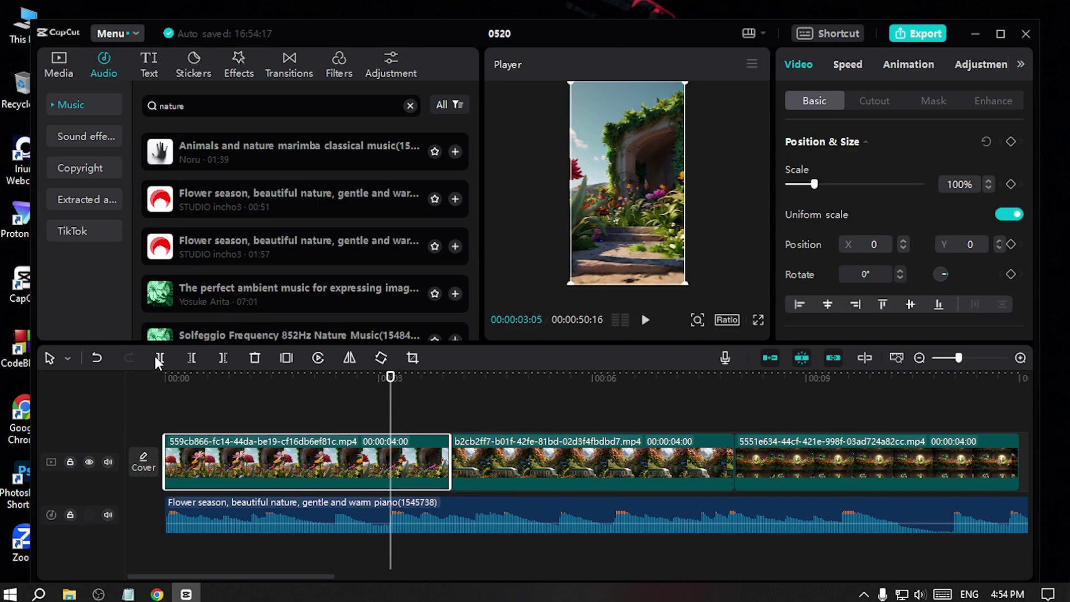
Step: Trim the first clip at 00:00:03:05 and the second clip, 5551e634, at 00:00:06:07
{"action": "left_click", "coordinate": [223, 358]}
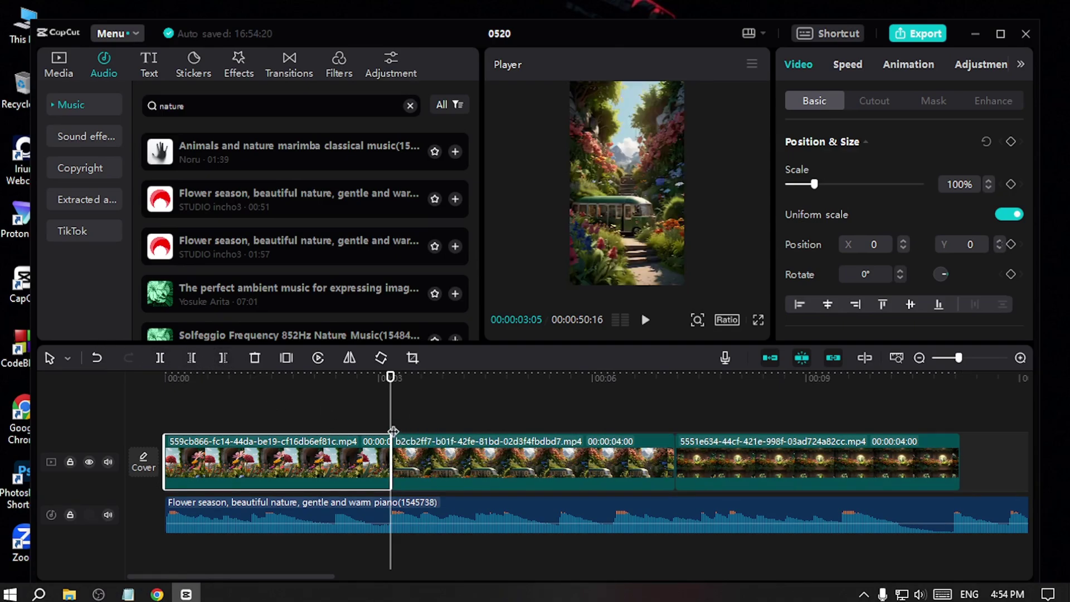
{"action": "left_click_drag", "start_coordinate": [391, 428], "coordinate": [610, 430]}
{"action": "left_click_drag", "start_coordinate": [682, 441], "coordinate": [446, 446]}
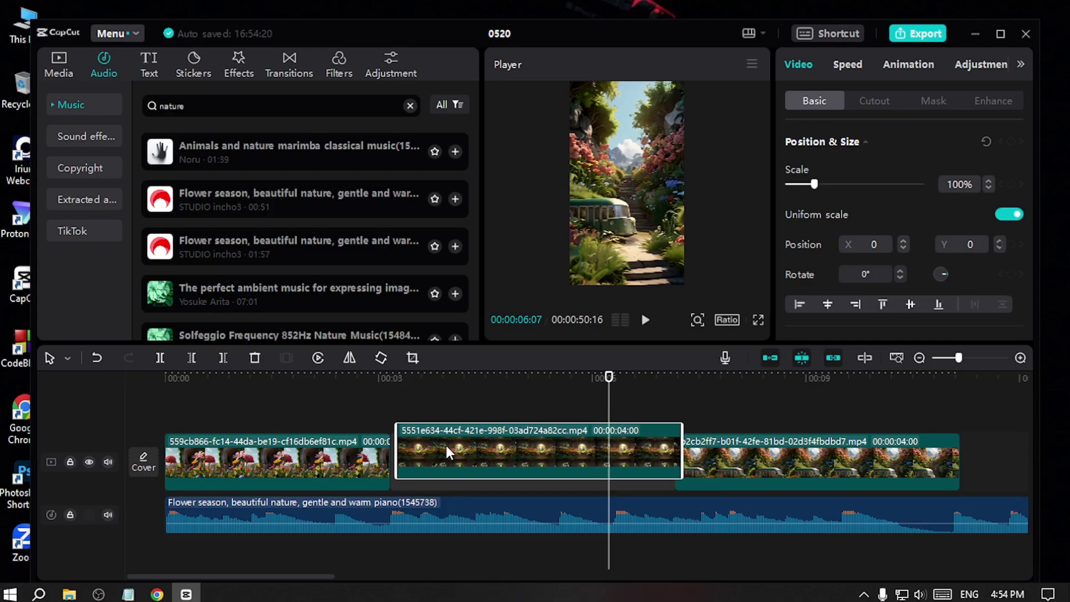
{"action": "left_click", "coordinate": [223, 358]}
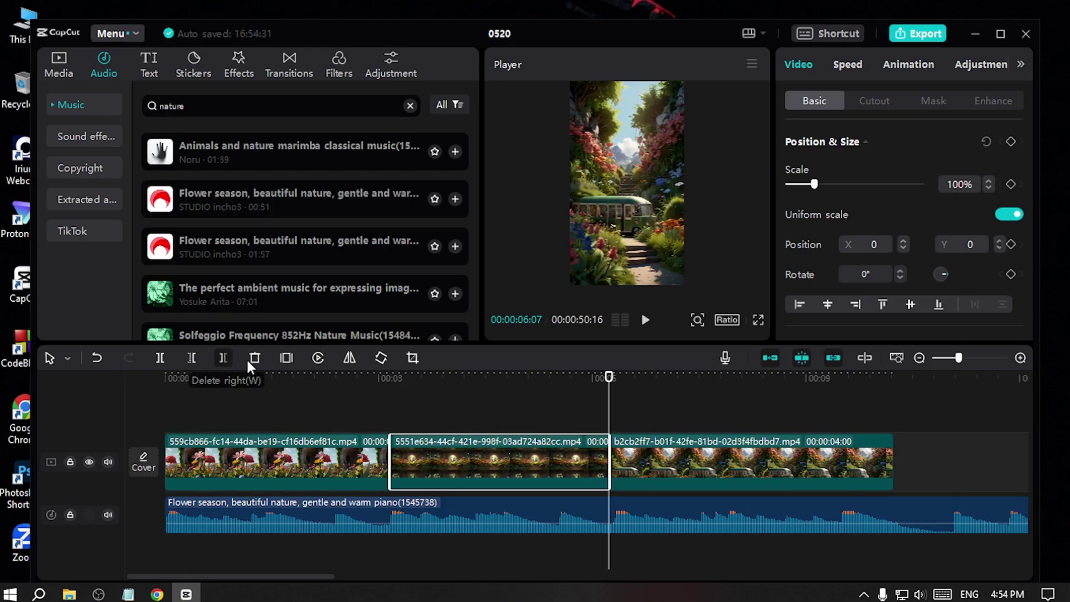
Step: Cut the Flower season music at the video's end, 00:00:10:07, then select all three clips
{"action": "left_click", "coordinate": [840, 379]}
{"action": "left_click_drag", "start_coordinate": [862, 392], "coordinate": [890, 392]}
{"action": "left_click", "coordinate": [882, 505]}
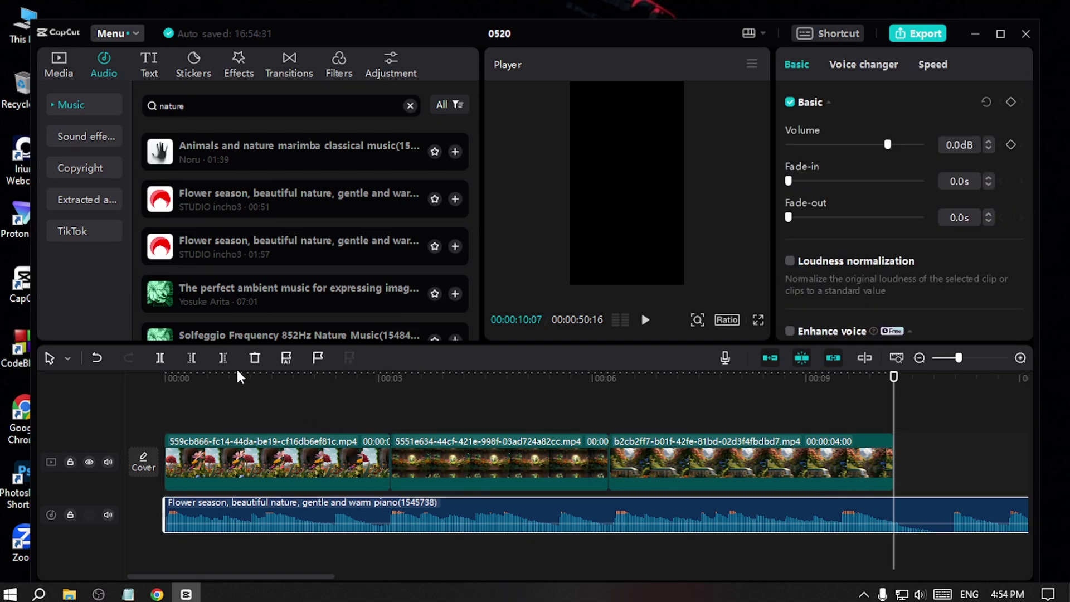
{"action": "left_click", "coordinate": [224, 358]}
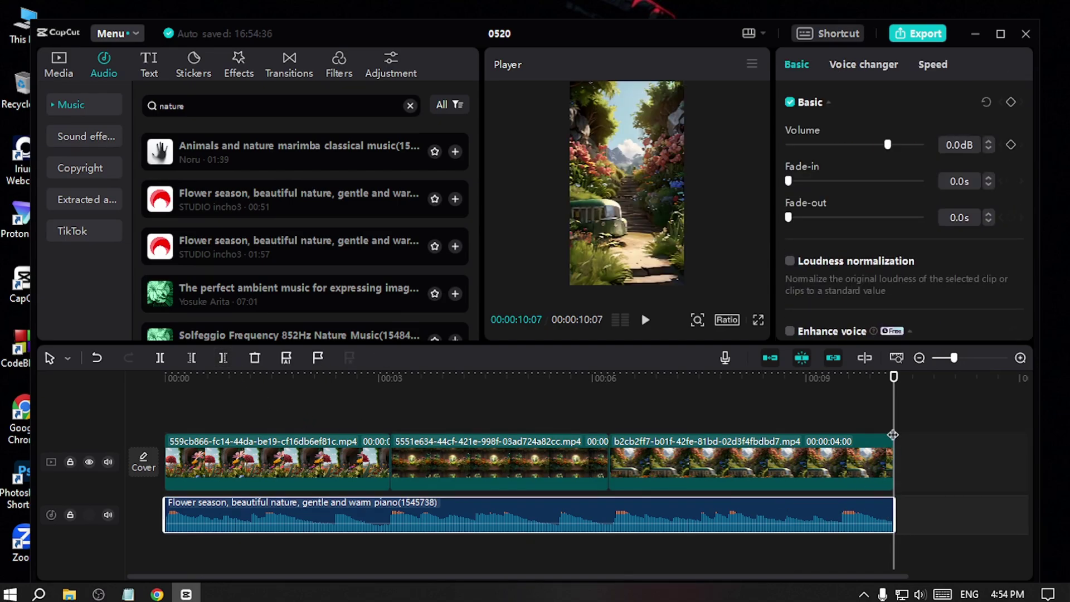
{"action": "left_click_drag", "start_coordinate": [893, 434], "coordinate": [165, 399]}
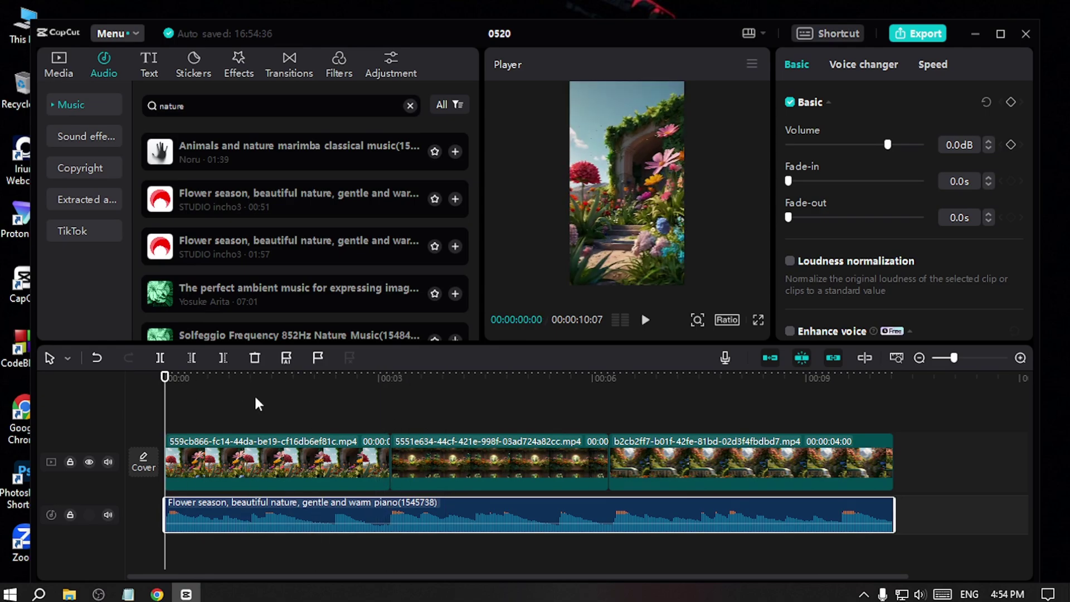
{"action": "left_click_drag", "start_coordinate": [255, 399], "coordinate": [692, 453]}
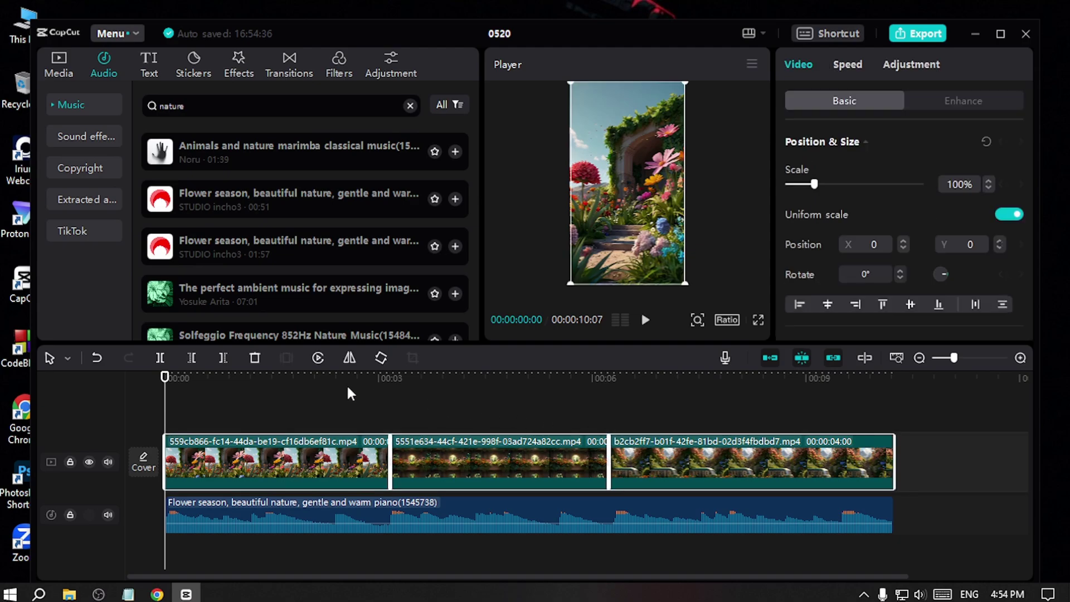
Step: Open the clips' Basic colour adjustments and raise the highlights to 10
{"action": "scroll", "coordinate": [981, 226], "scroll_direction": "down", "scroll_amount": 3}
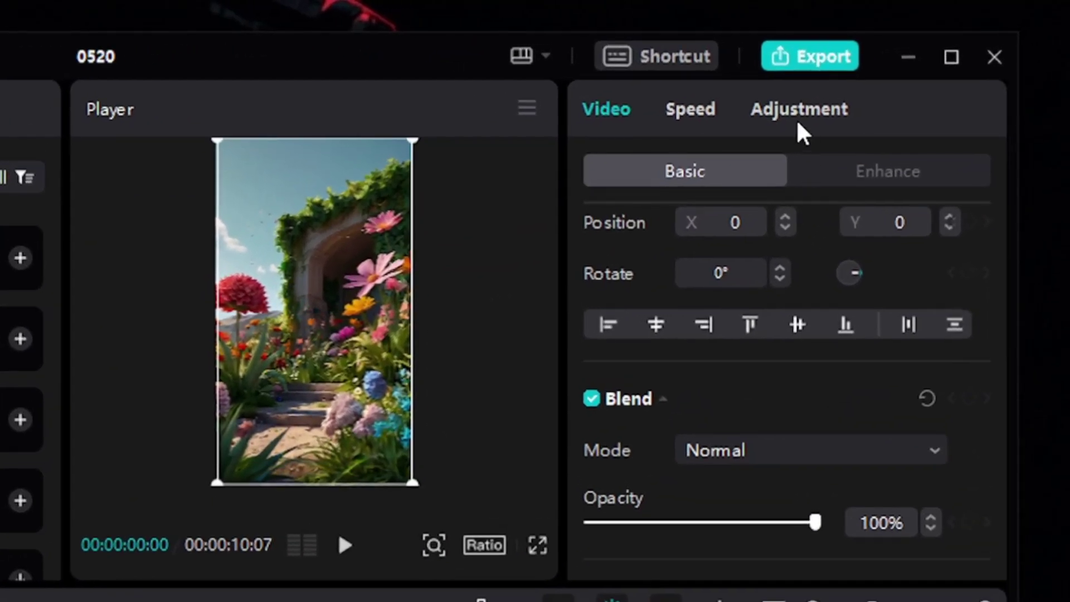
{"action": "left_click", "coordinate": [778, 108]}
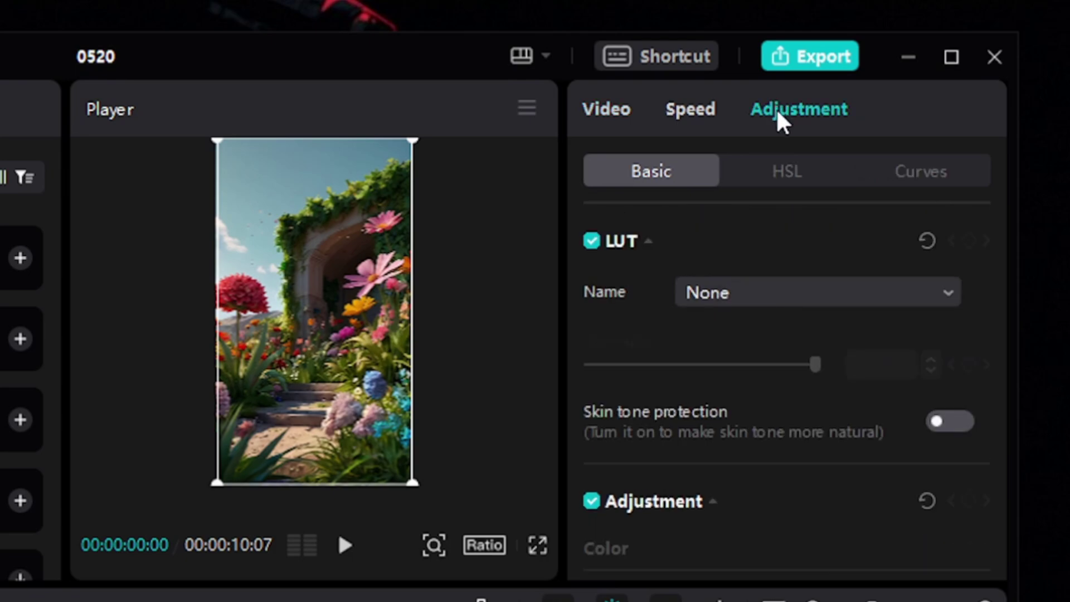
{"action": "scroll", "coordinate": [801, 428], "scroll_direction": "down", "scroll_amount": 2}
{"action": "scroll", "coordinate": [748, 392], "scroll_direction": "down", "scroll_amount": 5}
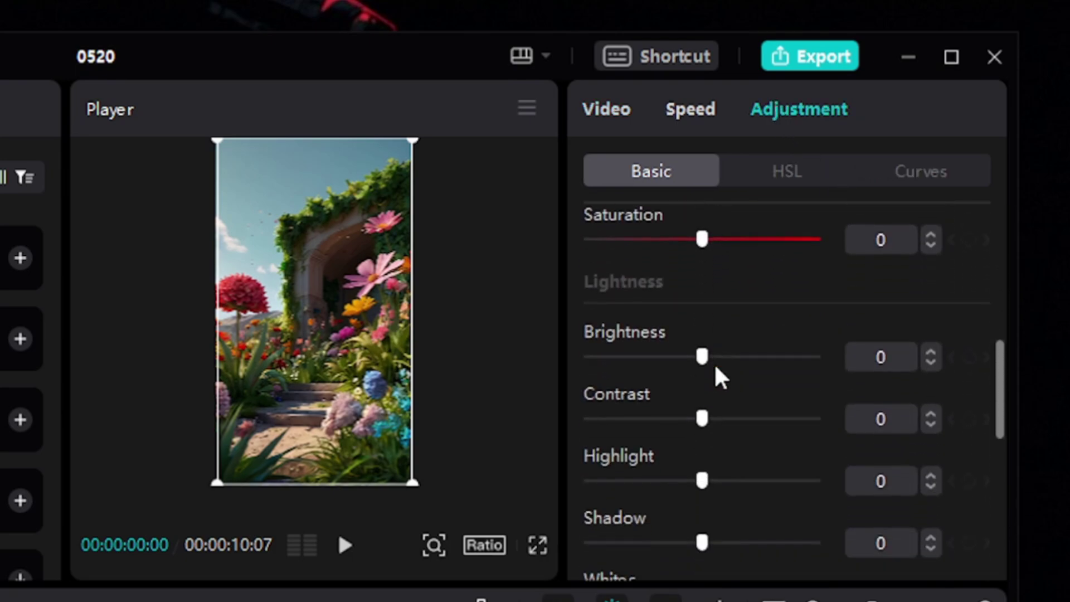
{"action": "left_click_drag", "start_coordinate": [713, 327], "coordinate": [725, 351]}
Step: Set Sharpen to 5, Clarity to about 50 and Saturation to 10
{"action": "scroll", "coordinate": [761, 417], "scroll_direction": "down", "scroll_amount": 1}
{"action": "scroll", "coordinate": [761, 417], "scroll_direction": "down", "scroll_amount": 3}
{"action": "scroll", "coordinate": [724, 420], "scroll_direction": "down", "scroll_amount": 4}
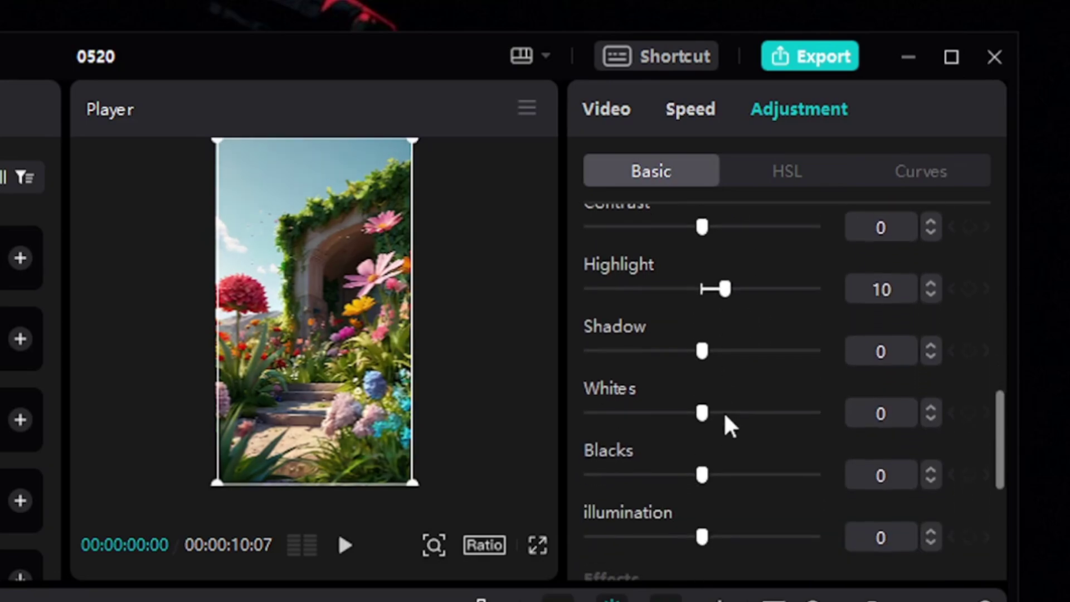
{"action": "scroll", "coordinate": [723, 423], "scroll_direction": "down", "scroll_amount": 3}
{"action": "left_click_drag", "start_coordinate": [593, 423], "coordinate": [599, 422]}
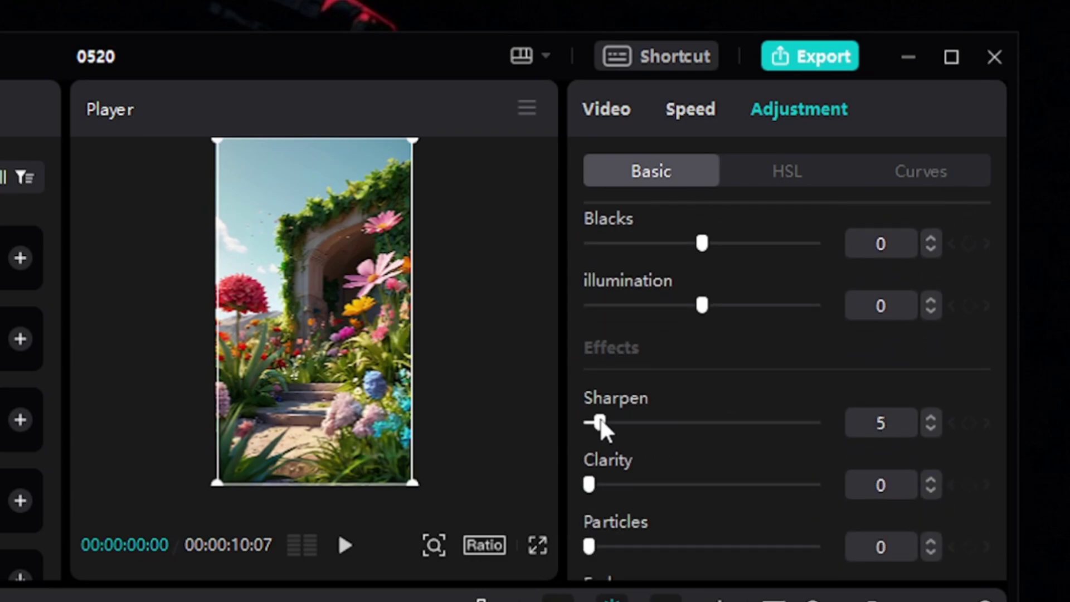
{"action": "left_click_drag", "start_coordinate": [594, 485], "coordinate": [711, 488]}
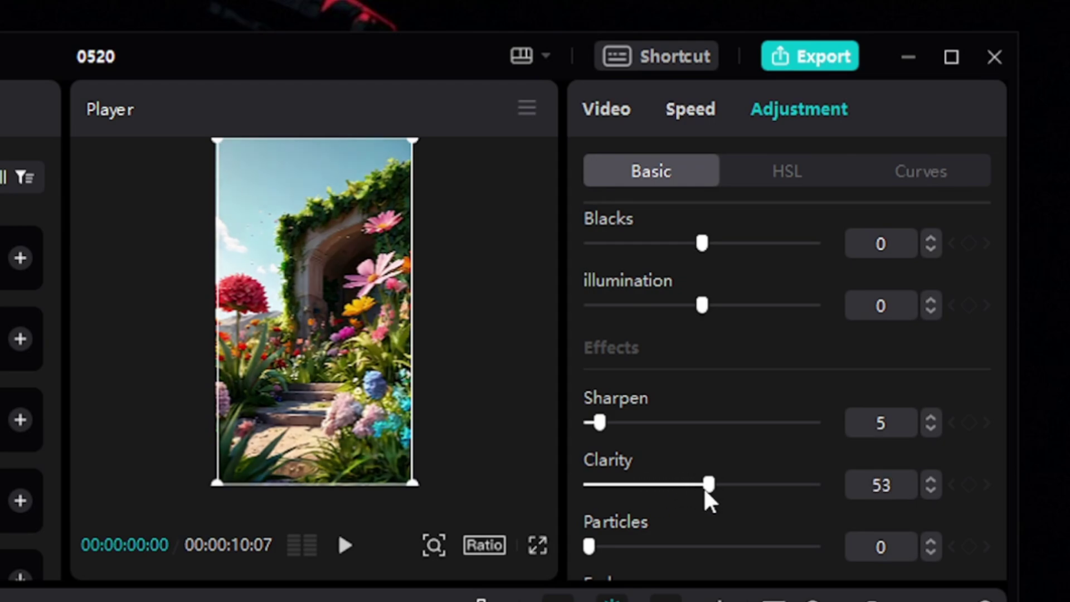
{"action": "left_click_drag", "start_coordinate": [698, 493], "coordinate": [696, 490]}
{"action": "scroll", "coordinate": [753, 449], "scroll_direction": "up", "scroll_amount": 10}
{"action": "scroll", "coordinate": [738, 453], "scroll_direction": "down", "scroll_amount": 5}
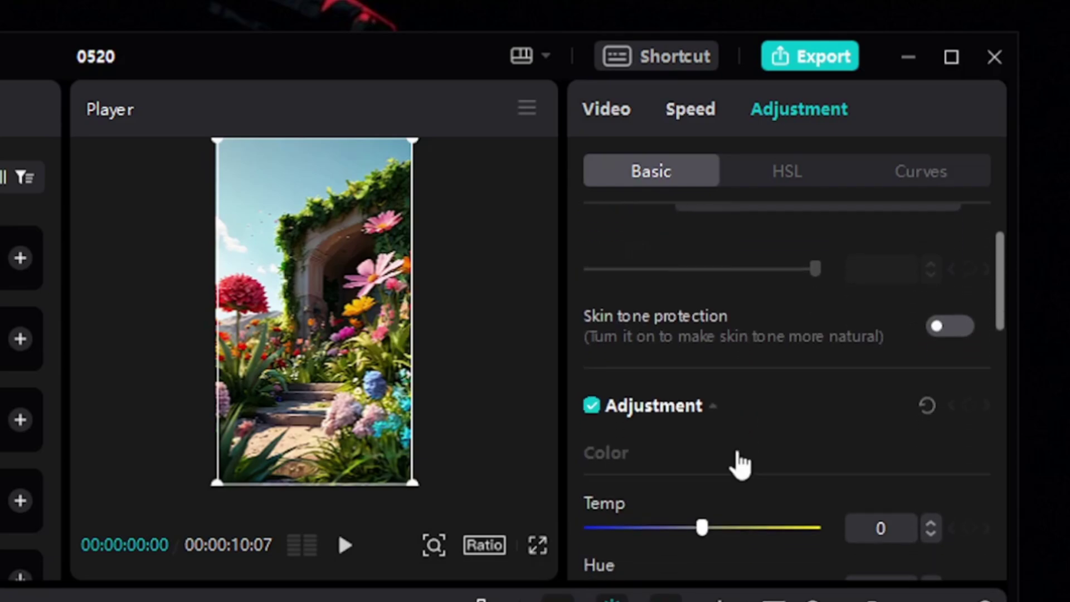
{"action": "left_click_drag", "start_coordinate": [710, 453], "coordinate": [720, 454]}
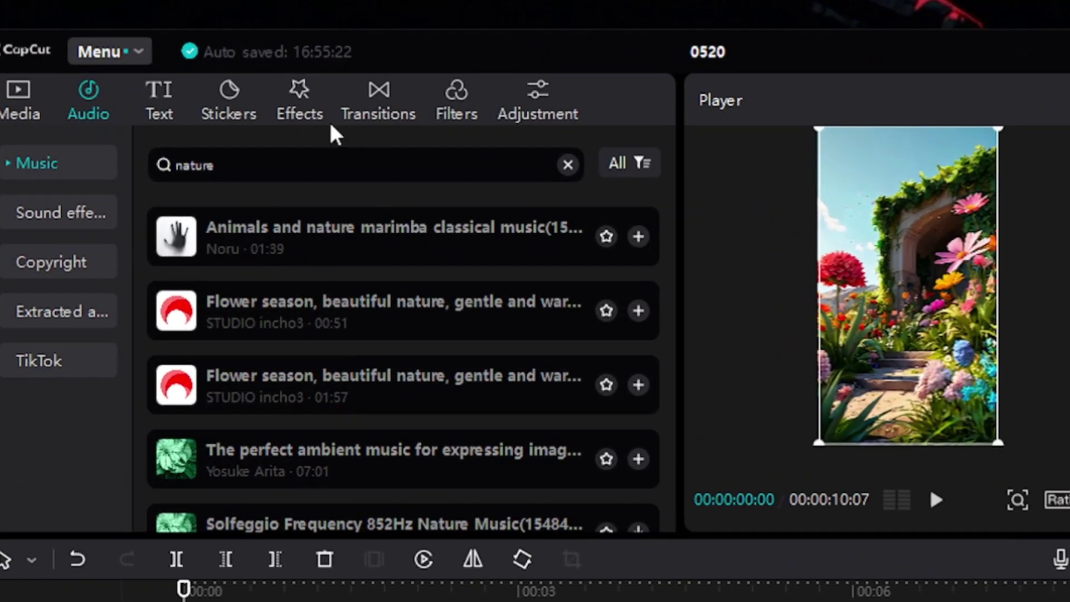
Step: Lay the Lens effect Edge Glow over the whole video and lower its glow from 25 to 10
{"action": "left_click", "coordinate": [301, 114]}
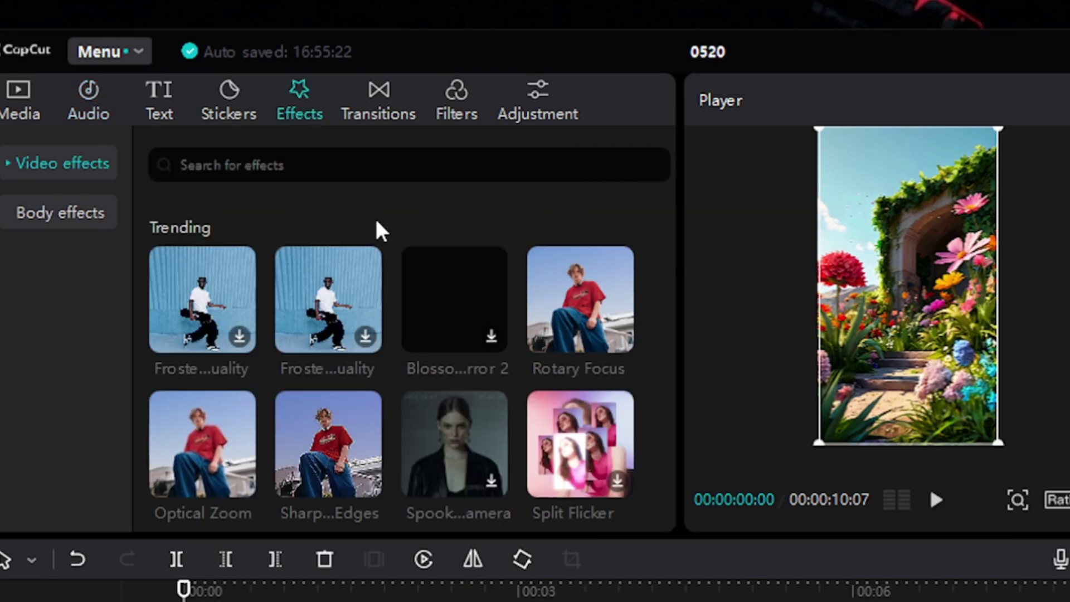
{"action": "left_click", "coordinate": [8, 162]}
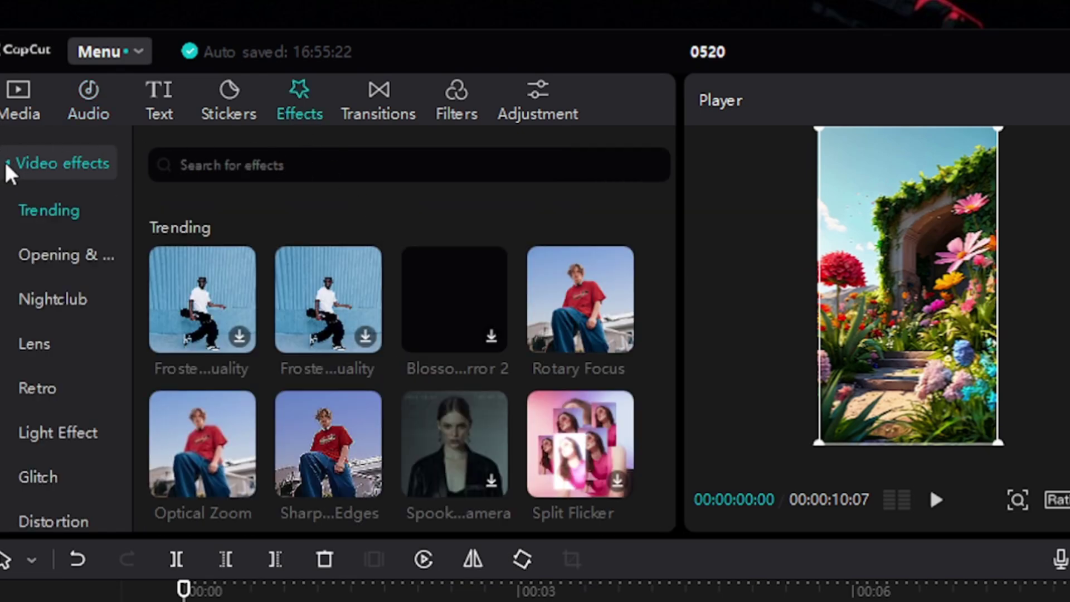
{"action": "left_click", "coordinate": [38, 343]}
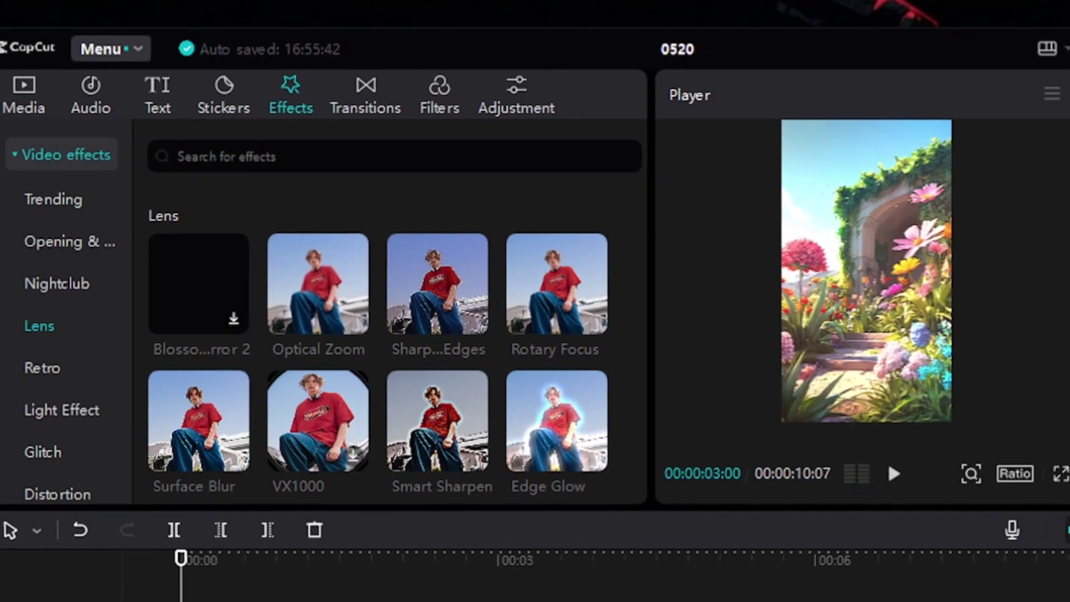
{"action": "left_click", "coordinate": [581, 444]}
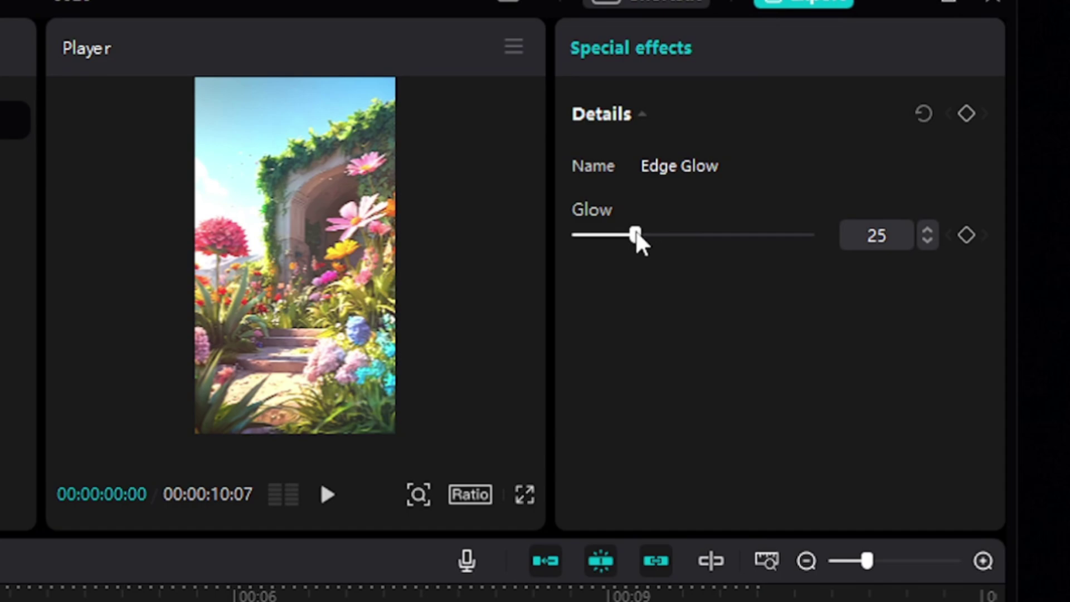
{"action": "left_click_drag", "start_coordinate": [636, 235], "coordinate": [601, 233]}
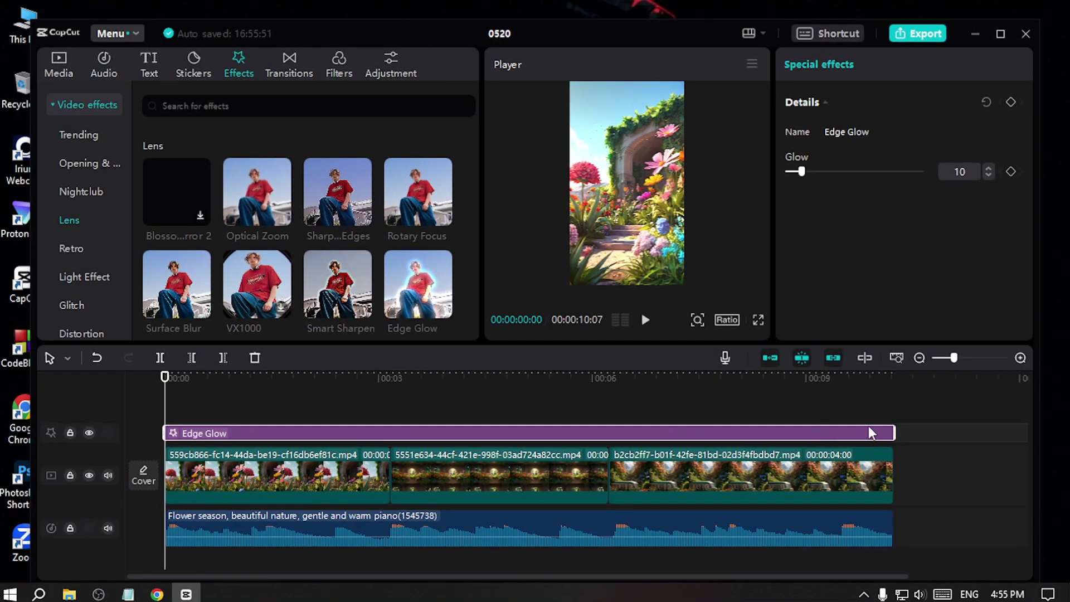
Step: Give the Flower season music a 0.3s fade-out
{"action": "mouse_move", "coordinate": [877, 515]}
{"action": "left_click", "coordinate": [872, 521]}
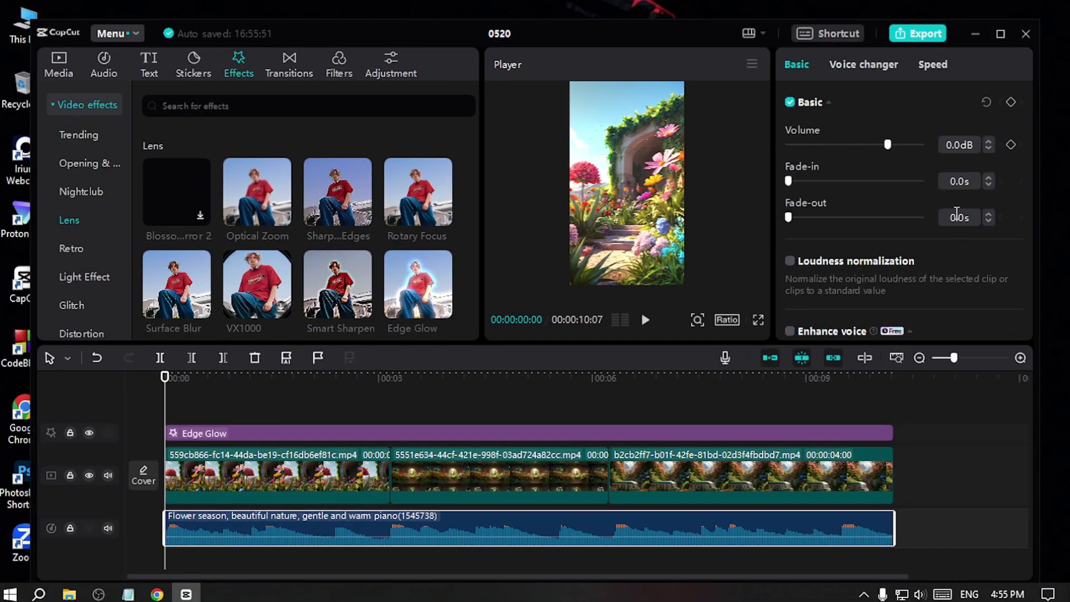
{"action": "left_click", "coordinate": [987, 215]}
{"action": "left_click", "coordinate": [987, 214]}
{"action": "left_click", "coordinate": [987, 215]}
Step: Preview the video at 9:16 and export it at 1080P and 60fps
{"action": "left_click", "coordinate": [730, 317]}
{"action": "left_click", "coordinate": [764, 486]}
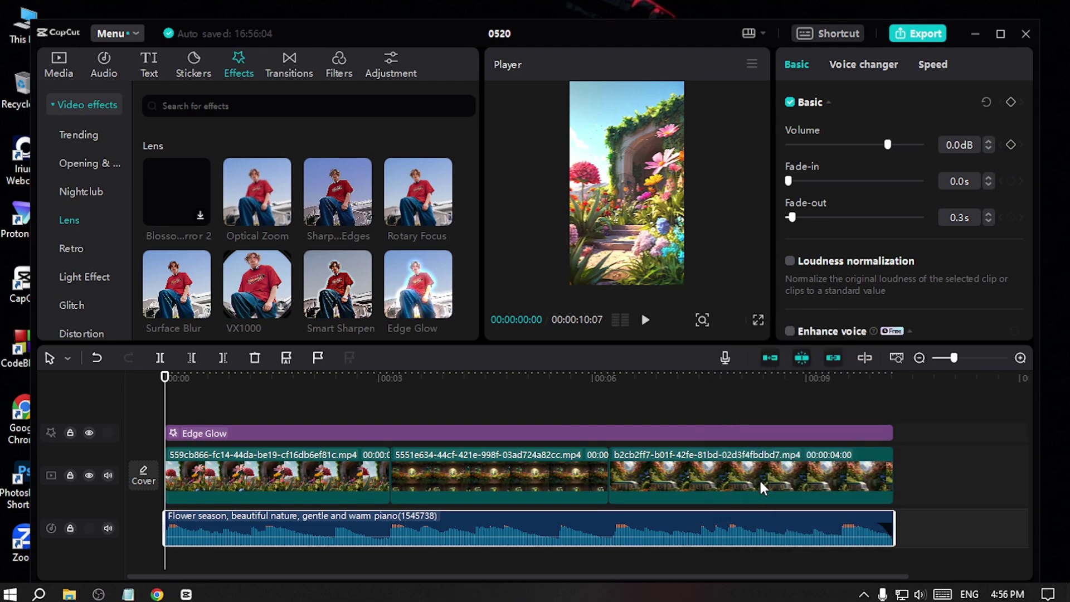
{"action": "key", "text": "End"}
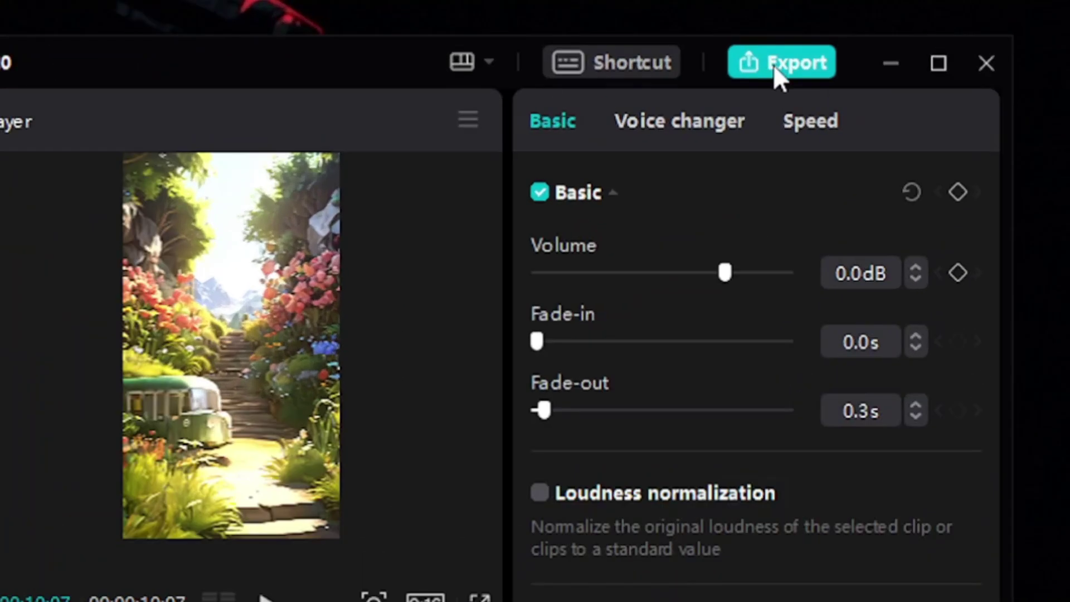
{"action": "left_click", "coordinate": [773, 64]}
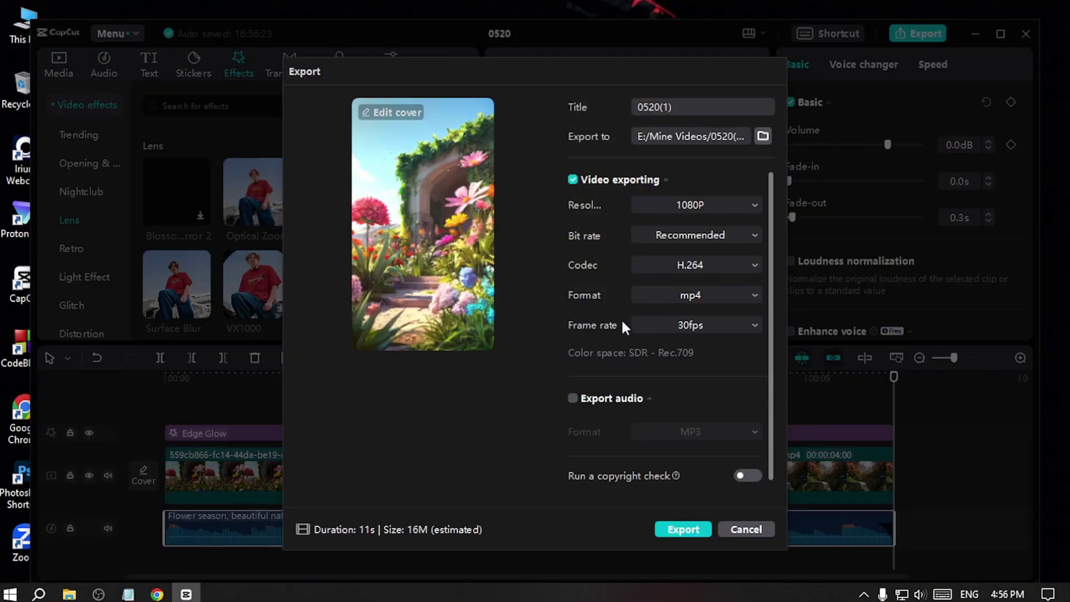
{"action": "left_click", "coordinate": [734, 328]}
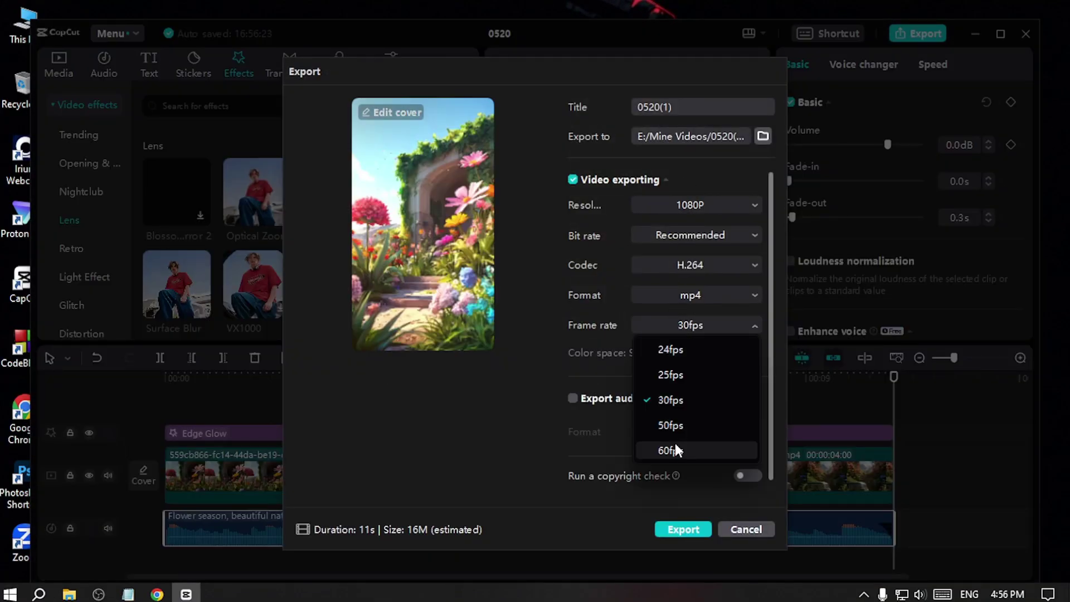
{"action": "left_click", "coordinate": [672, 451]}
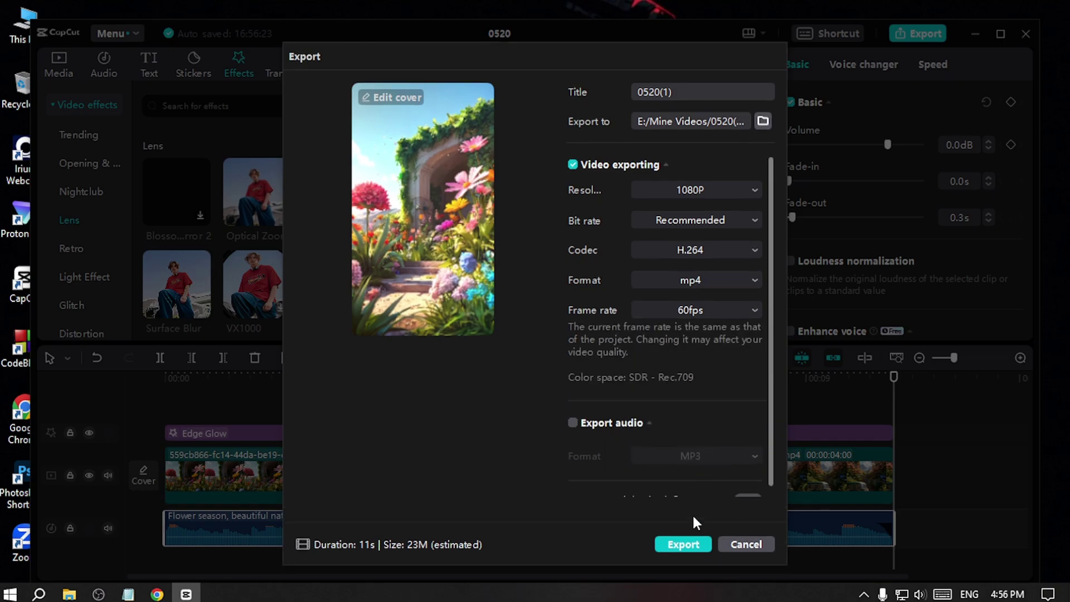
{"action": "left_click", "coordinate": [687, 536]}
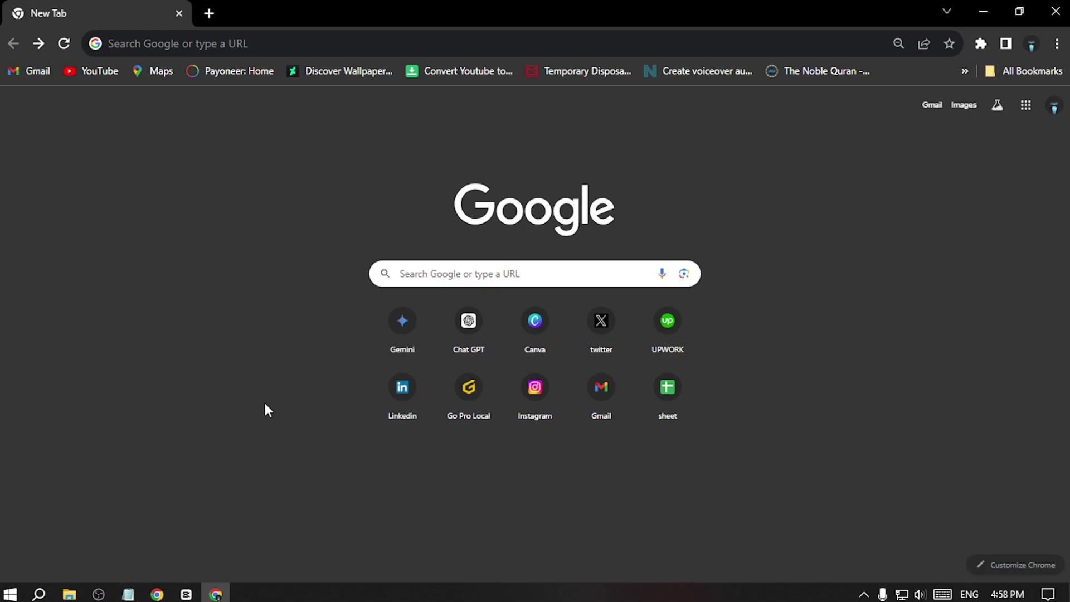
Step: Google 'capcut video upscaler' and open CapCut's Free Online AI Video Upscaler page
{"action": "left_click", "coordinate": [474, 283]}
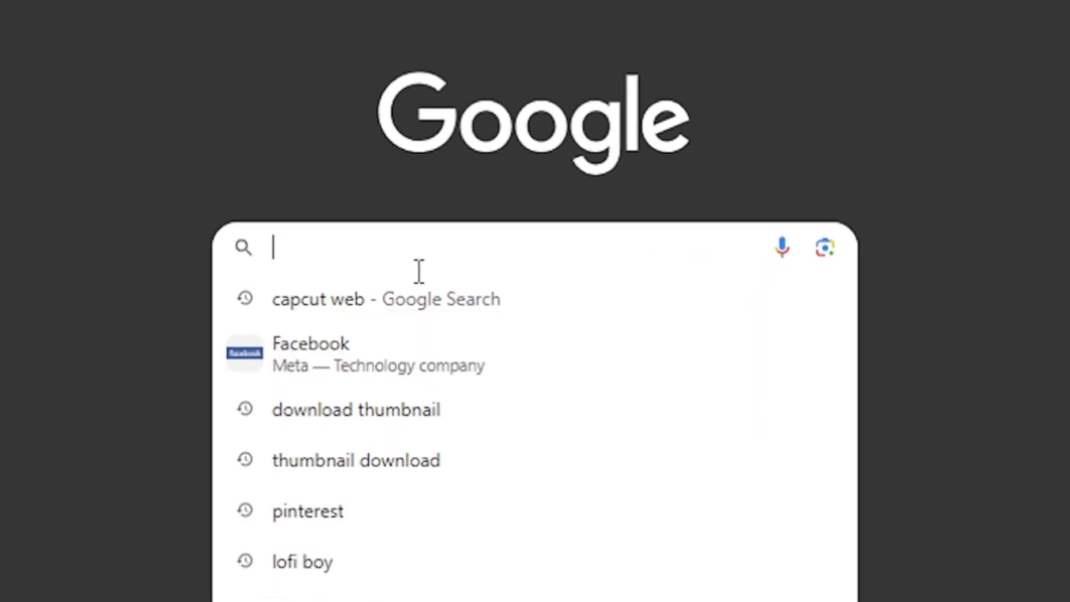
{"action": "type", "text": "capcut"}
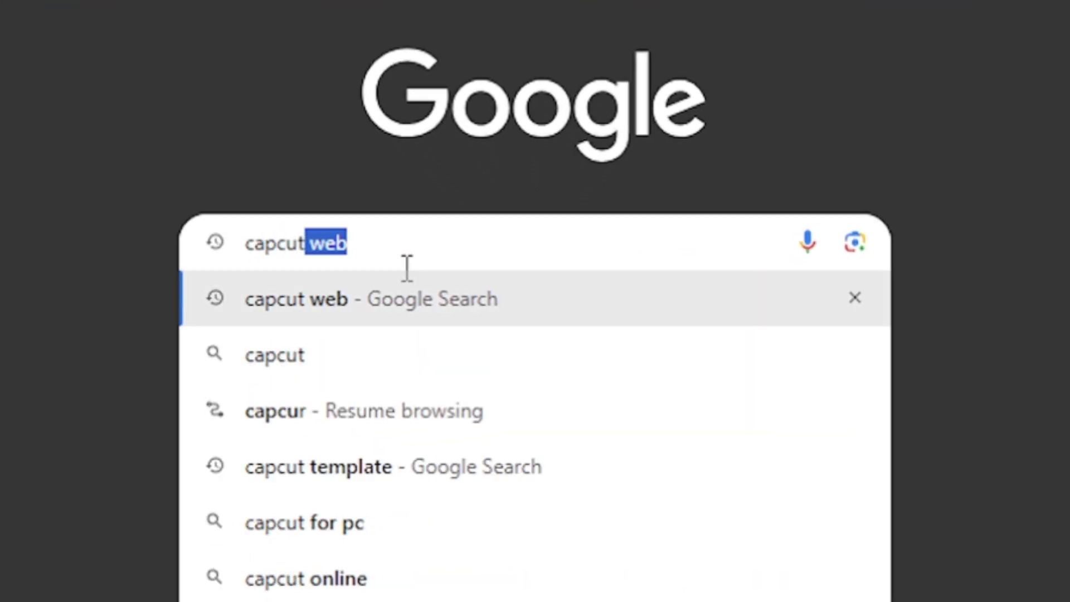
{"action": "type", "text": " video "}
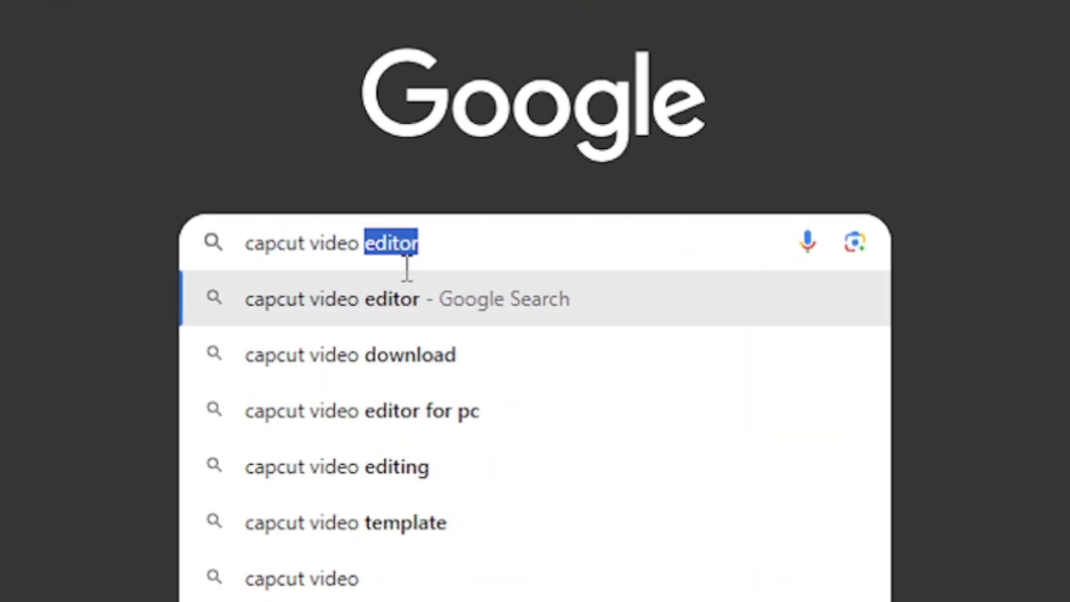
{"action": "type", "text": "upsc"}
{"action": "key", "text": "Return"}
{"action": "left_click", "coordinate": [311, 258]}
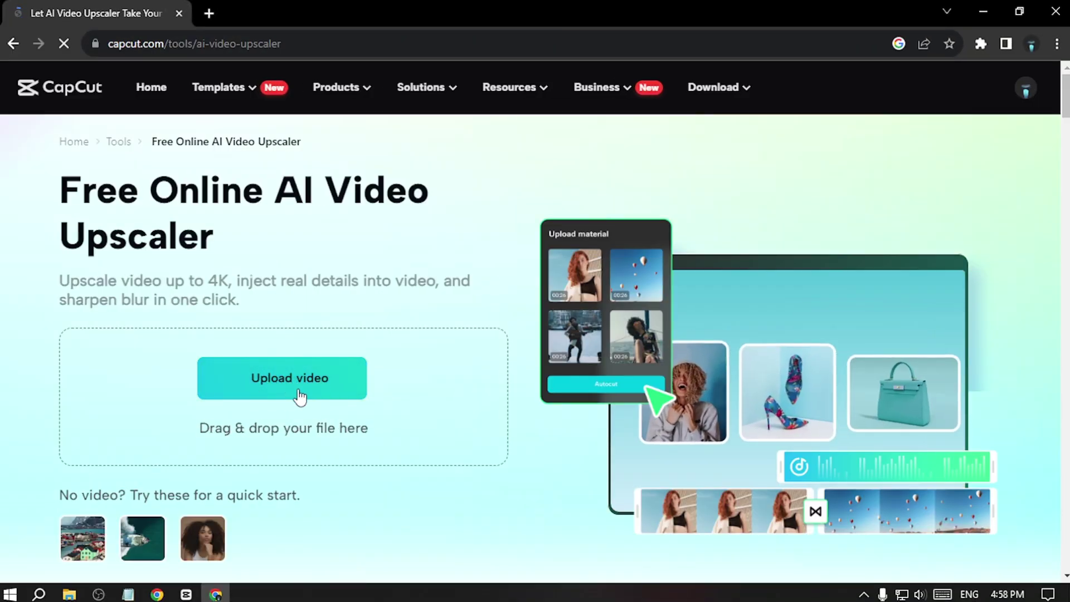
Step: Upload the 0520(1) video and upscale it 2x to 2160 x 3840
{"action": "left_click", "coordinate": [300, 396]}
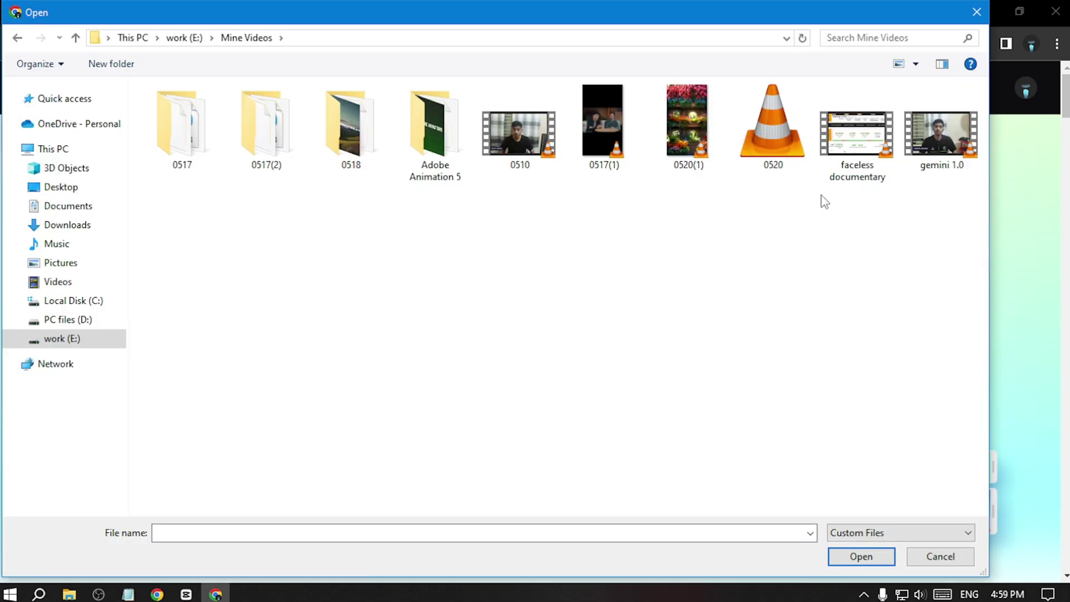
{"action": "left_click", "coordinate": [689, 131]}
{"action": "key", "text": "Return"}
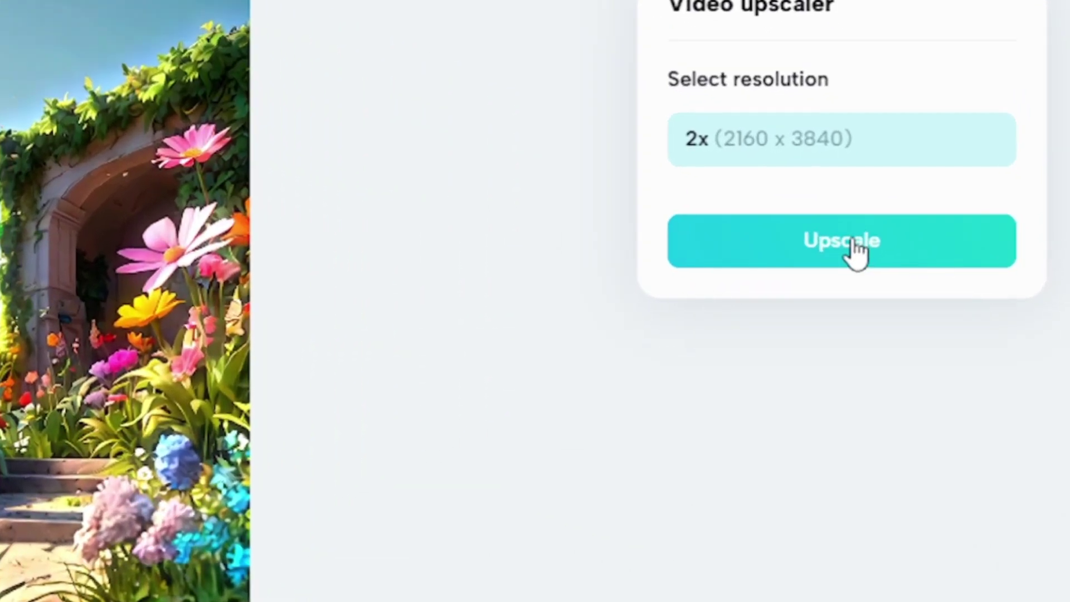
{"action": "left_click", "coordinate": [854, 245]}
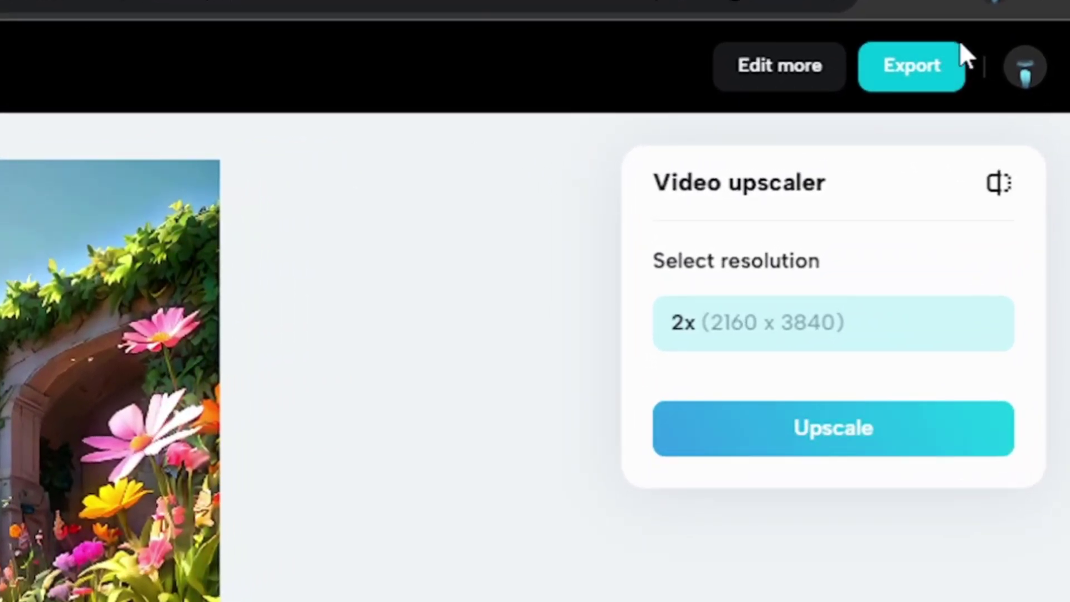
Step: Export and download the upscaled video, saving it as UpscaleVideo_1_20240520
{"action": "left_click", "coordinate": [881, 78]}
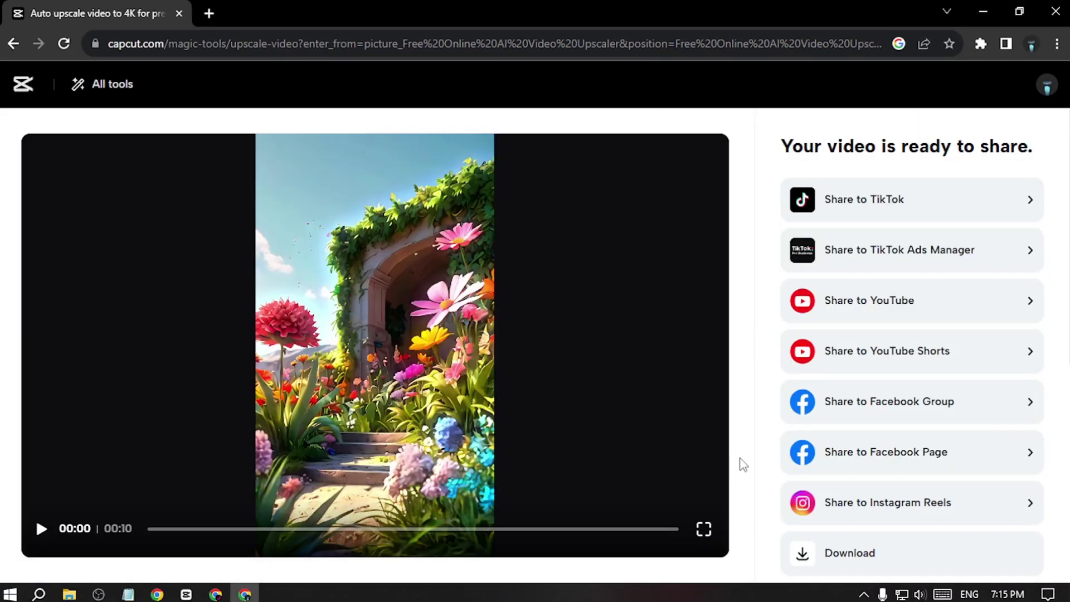
{"action": "scroll", "coordinate": [814, 552], "scroll_direction": "down", "scroll_amount": 3}
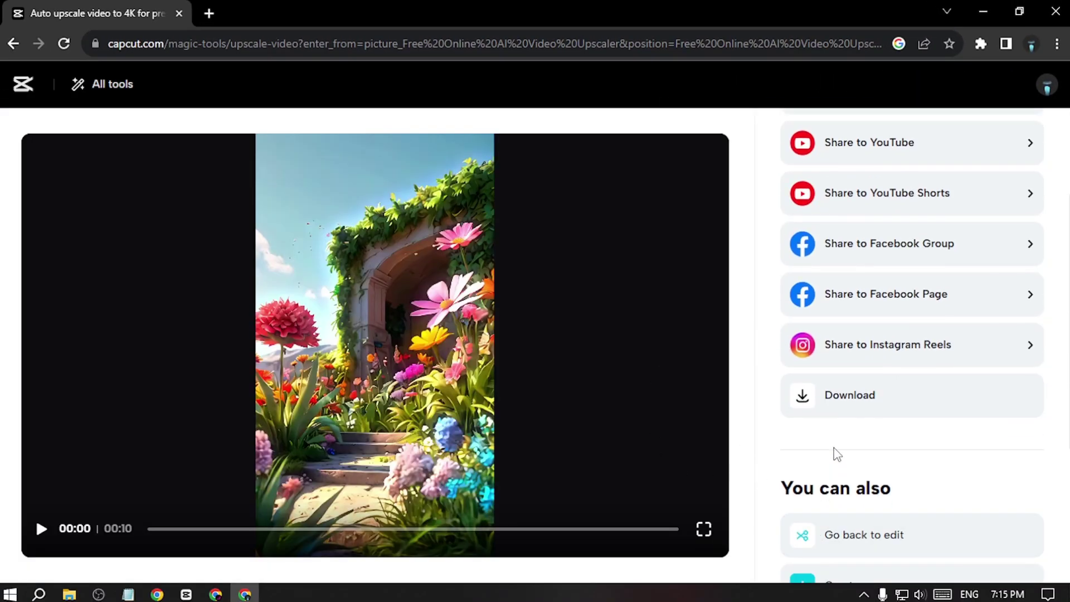
{"action": "left_click", "coordinate": [830, 407]}
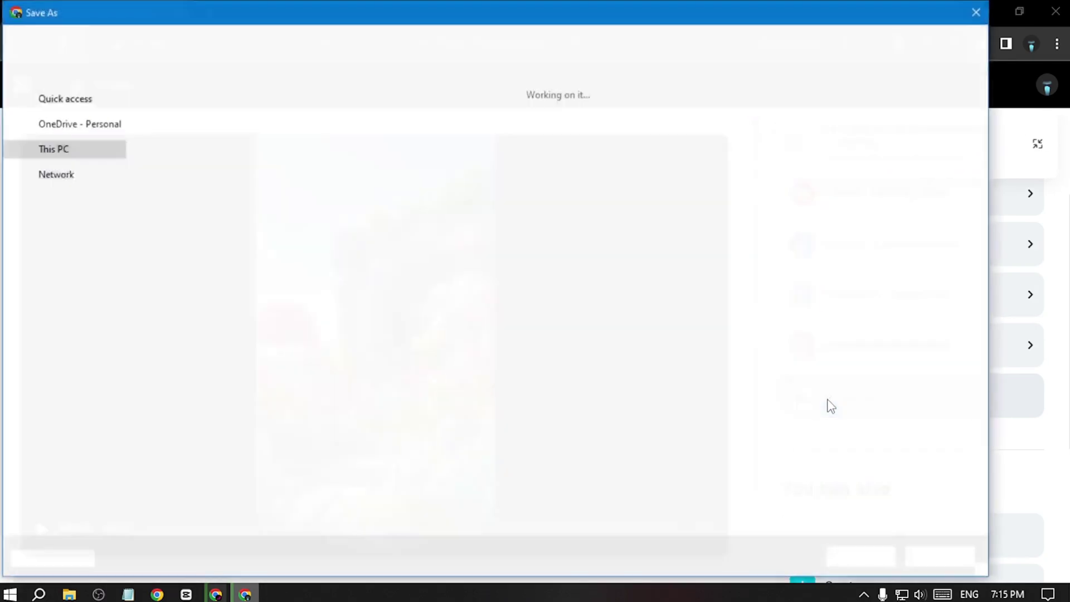
{"action": "left_click", "coordinate": [862, 557]}
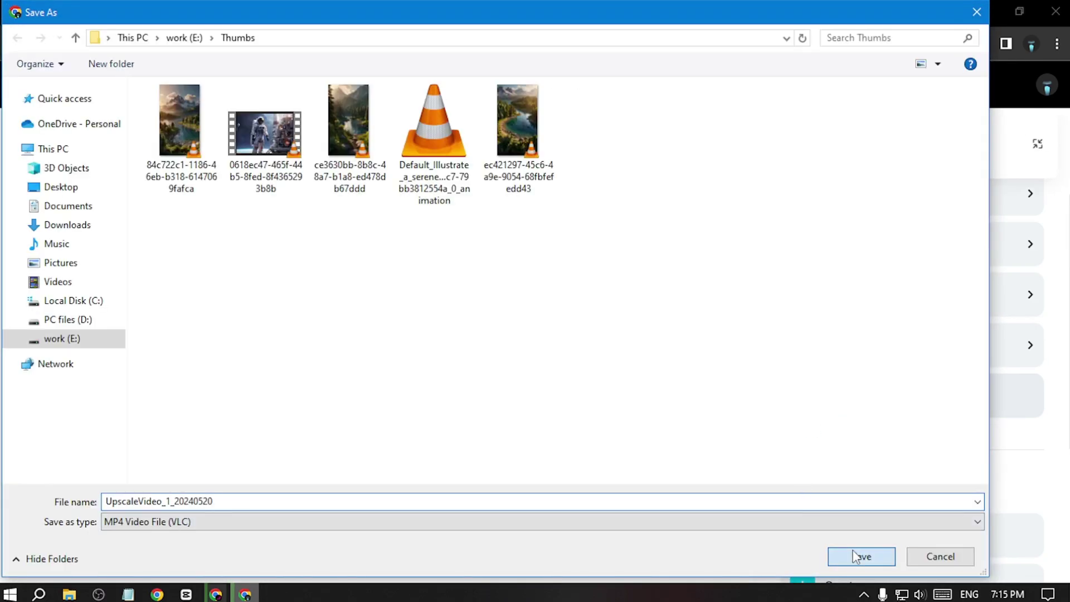